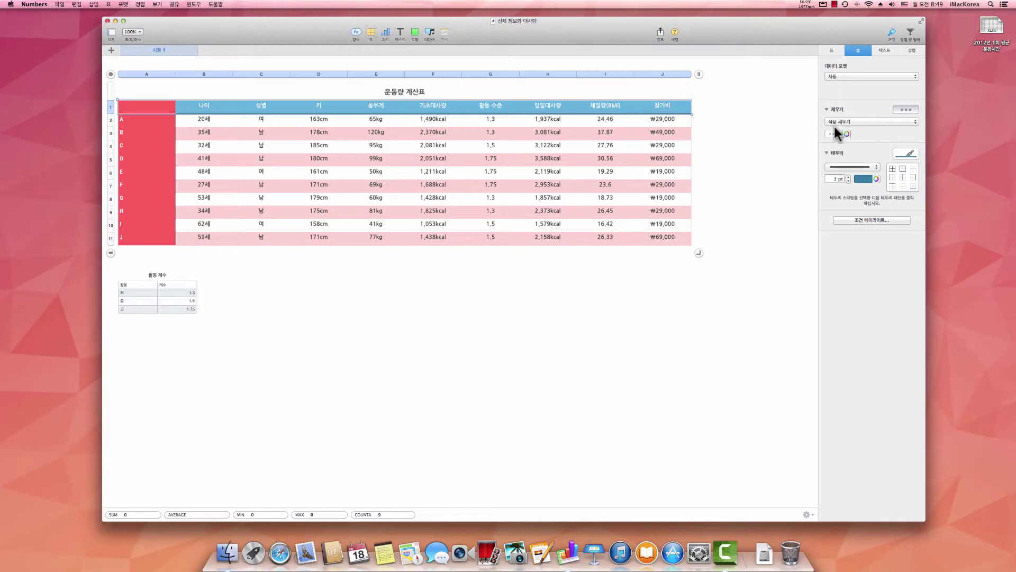
Step: Fill the header row of the 운동량 계산표 table with the same red as its first column
{"action": "left_click", "coordinate": [834, 134]}
{"action": "left_click", "coordinate": [861, 155]}
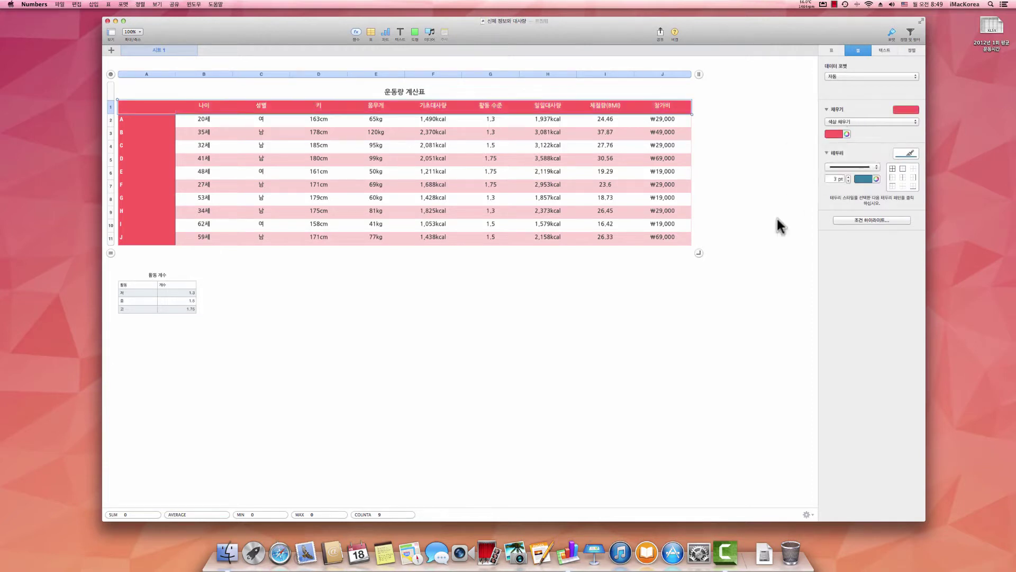
{"action": "left_click", "coordinate": [726, 307]}
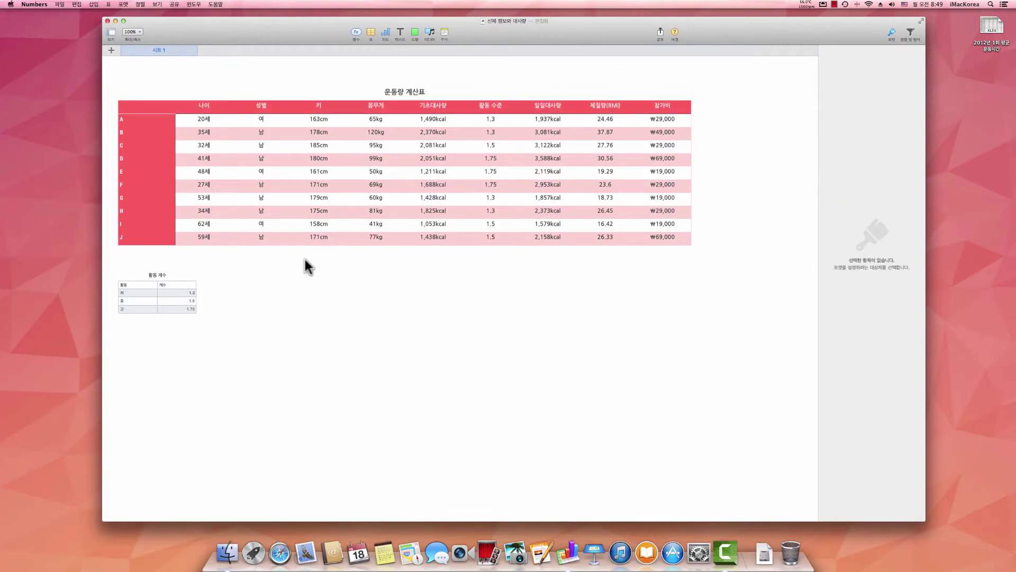
Step: Give header cells B1 to J1 of the 운동량 계산표 table a white 1 pt bottom border
{"action": "left_click", "coordinate": [188, 108]}
{"action": "left_click", "coordinate": [672, 112], "text": "shift"}
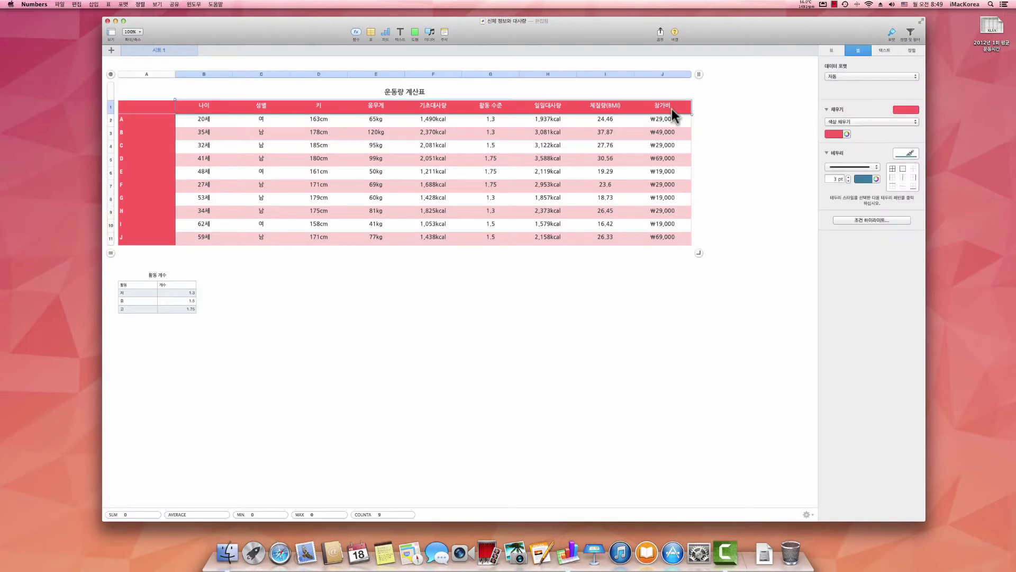
{"action": "left_click", "coordinate": [846, 181]}
{"action": "left_click", "coordinate": [846, 180]}
{"action": "left_click", "coordinate": [866, 179]}
{"action": "left_click", "coordinate": [829, 228]}
{"action": "left_click", "coordinate": [913, 186]}
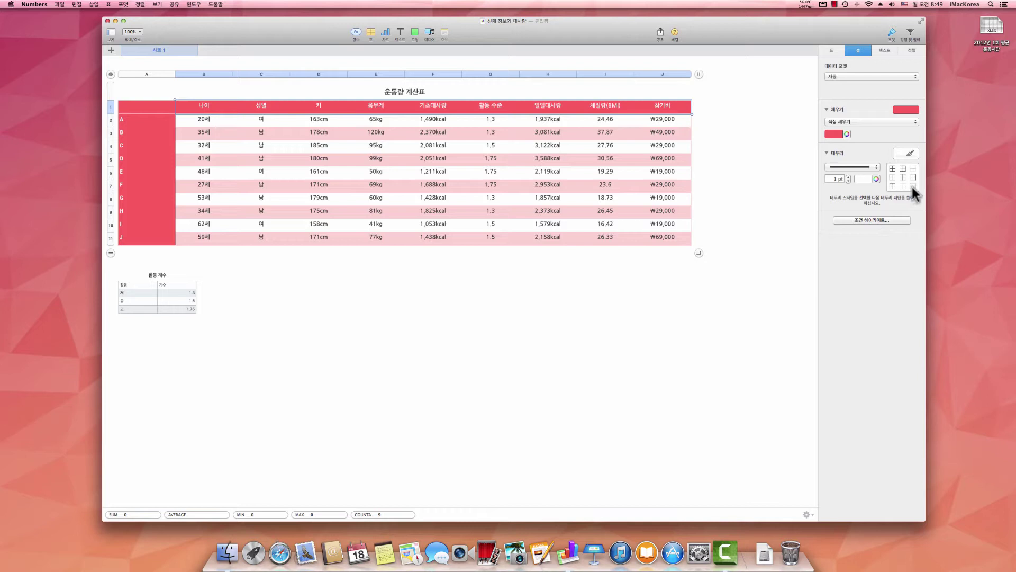
{"action": "left_click", "coordinate": [667, 304]}
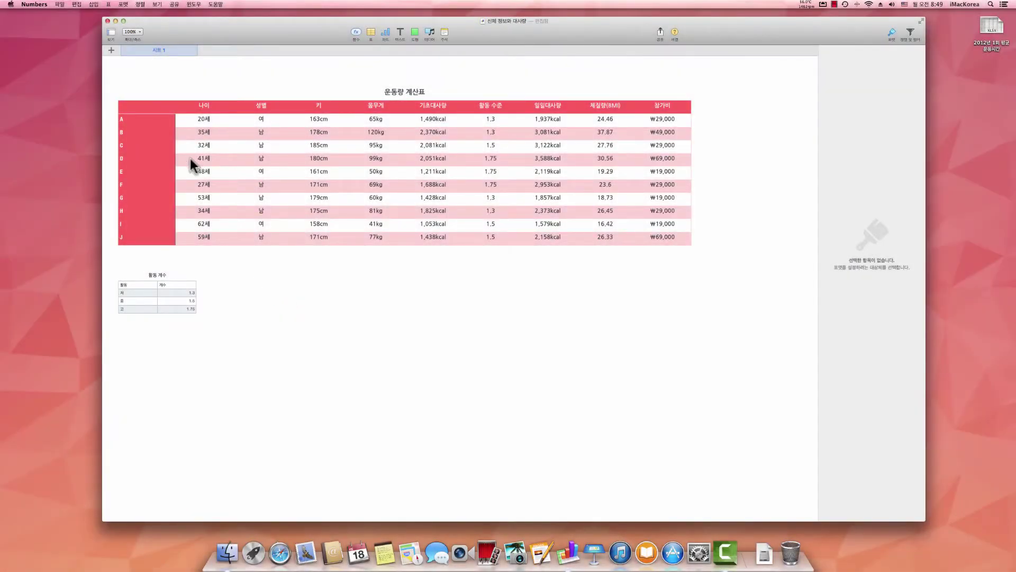
Step: Narrow column A of the 운동량 계산표 table to fit its content and widen it to about 52 pt
{"action": "left_click", "coordinate": [189, 107]}
{"action": "left_click", "coordinate": [160, 111]}
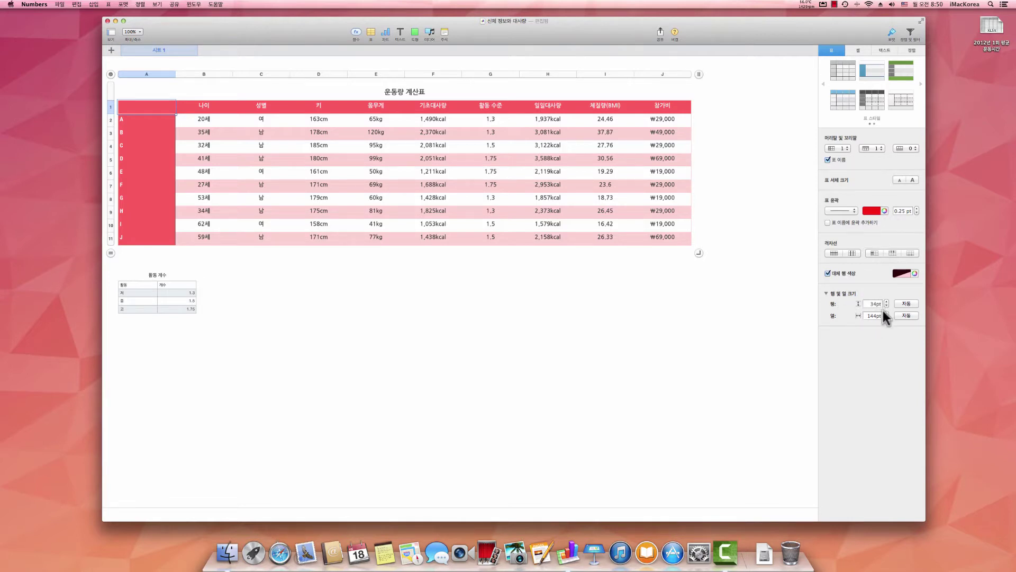
{"action": "left_click", "coordinate": [578, 337]}
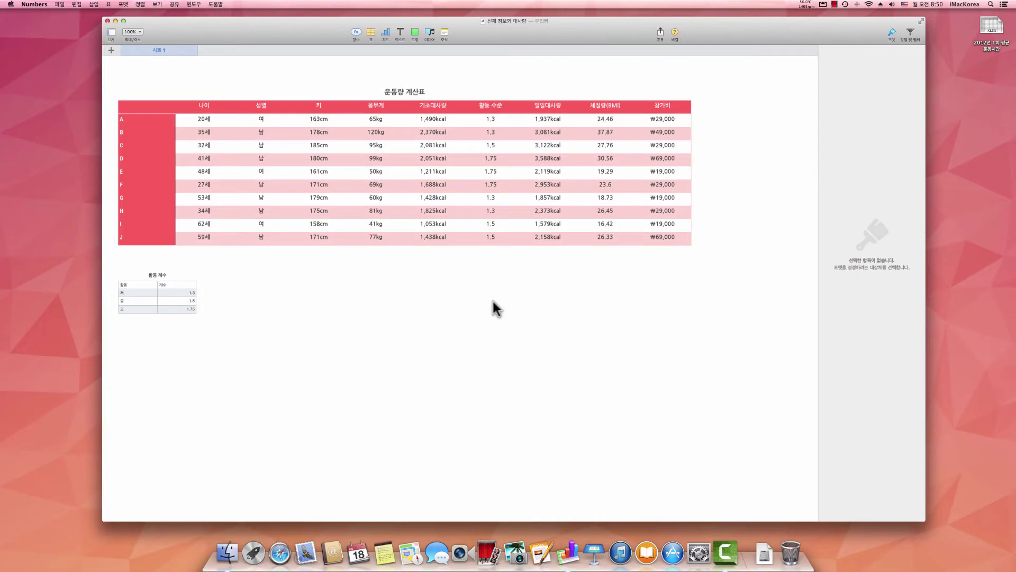
{"action": "left_click", "coordinate": [169, 103]}
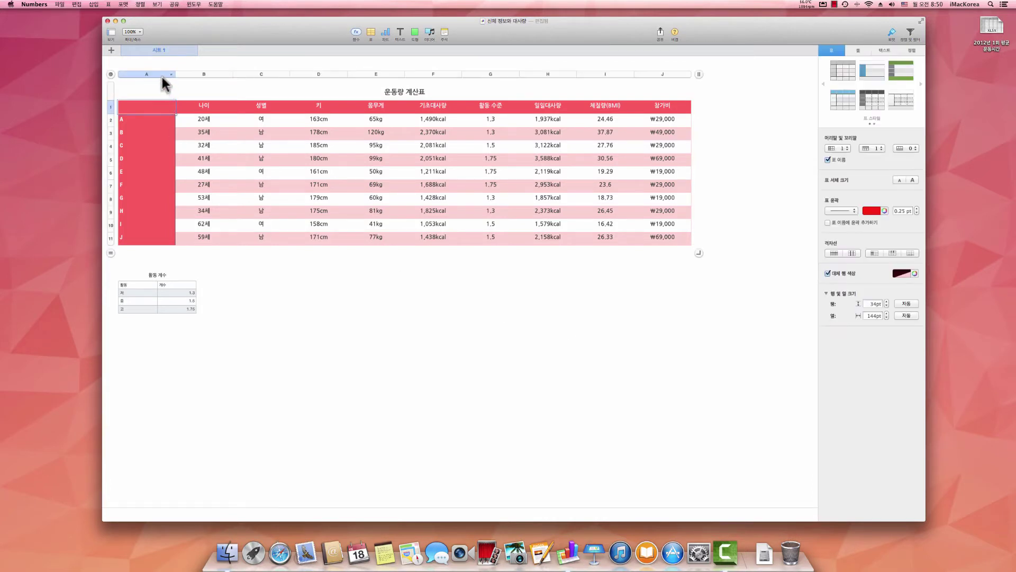
{"action": "left_click", "coordinate": [162, 76]}
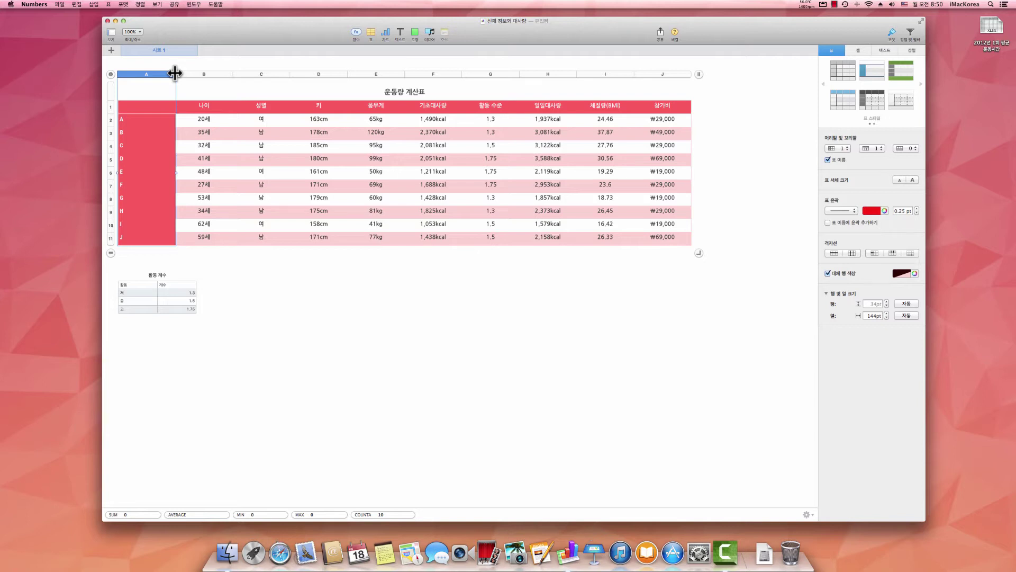
{"action": "mouse_move", "coordinate": [175, 73]}
{"action": "left_mouse_down"}
{"action": "mouse_move", "coordinate": [138, 71]}
{"action": "mouse_move", "coordinate": [170, 70]}
{"action": "left_mouse_up"}
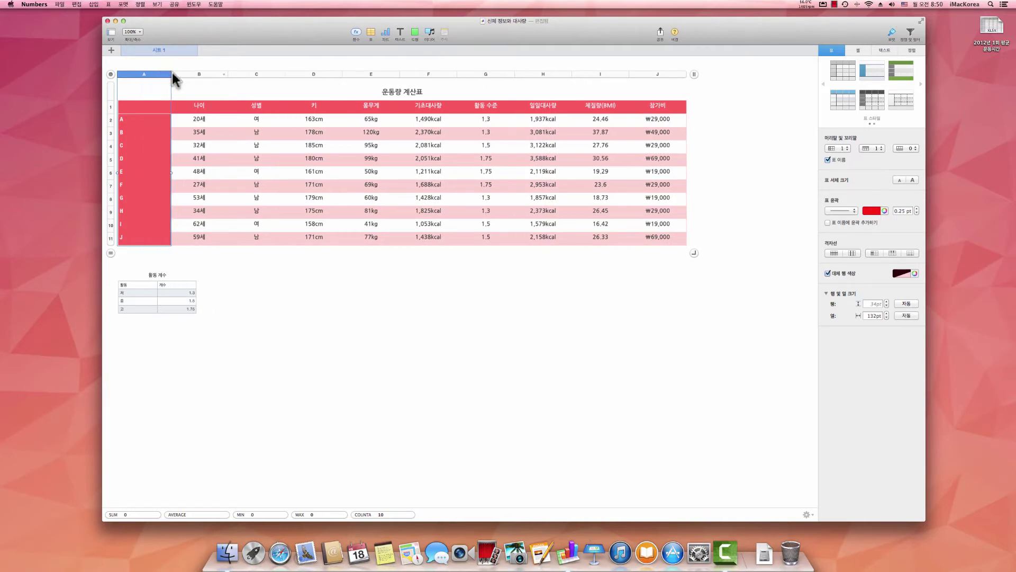
{"action": "double_click", "coordinate": [170, 74]}
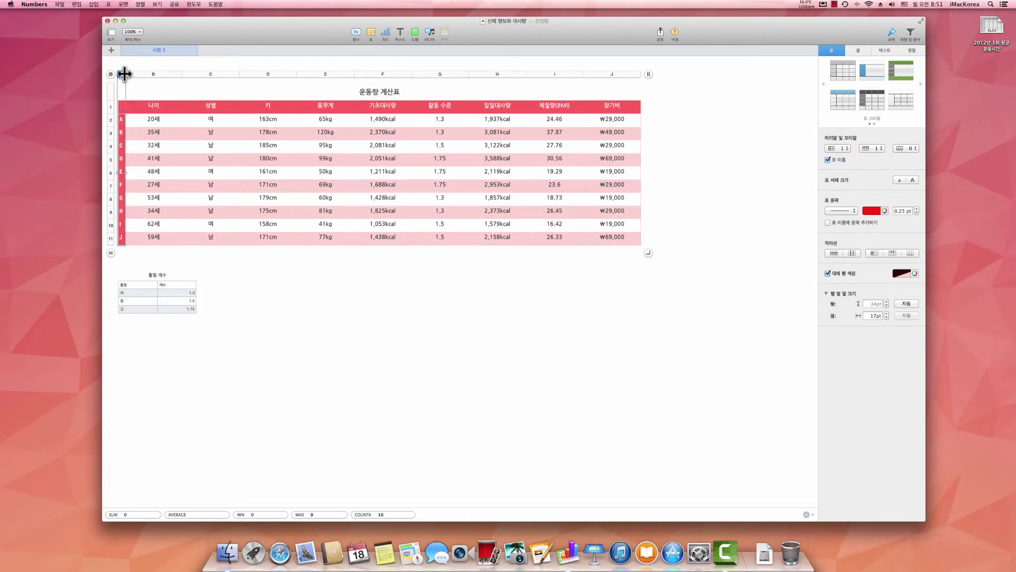
{"action": "left_click_drag", "start_coordinate": [125, 74], "coordinate": [138, 71]}
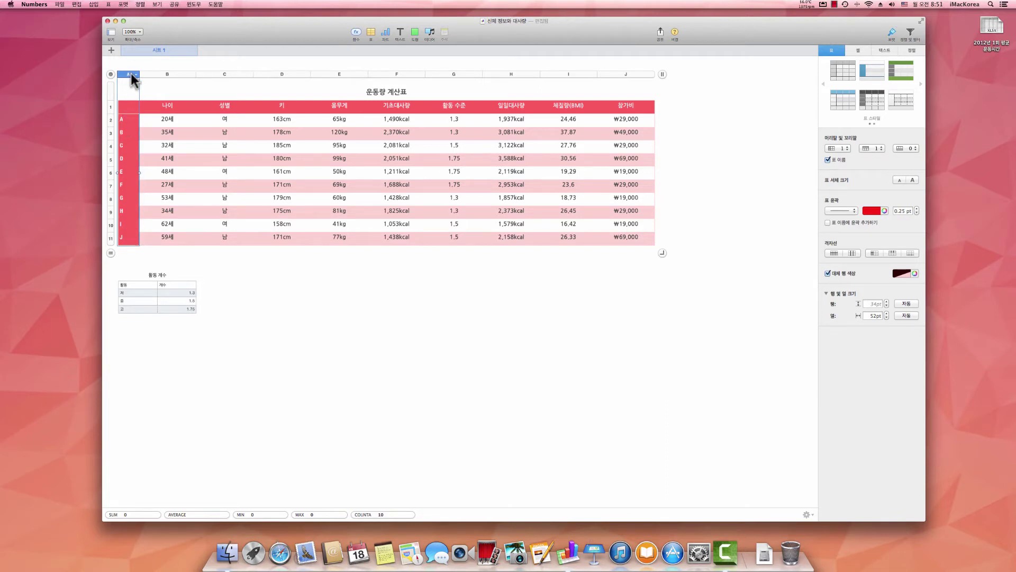
Step: Center the text in column A of the 운동량 계산표 table horizontally
{"action": "left_click", "coordinate": [882, 48]}
{"action": "left_click", "coordinate": [854, 185]}
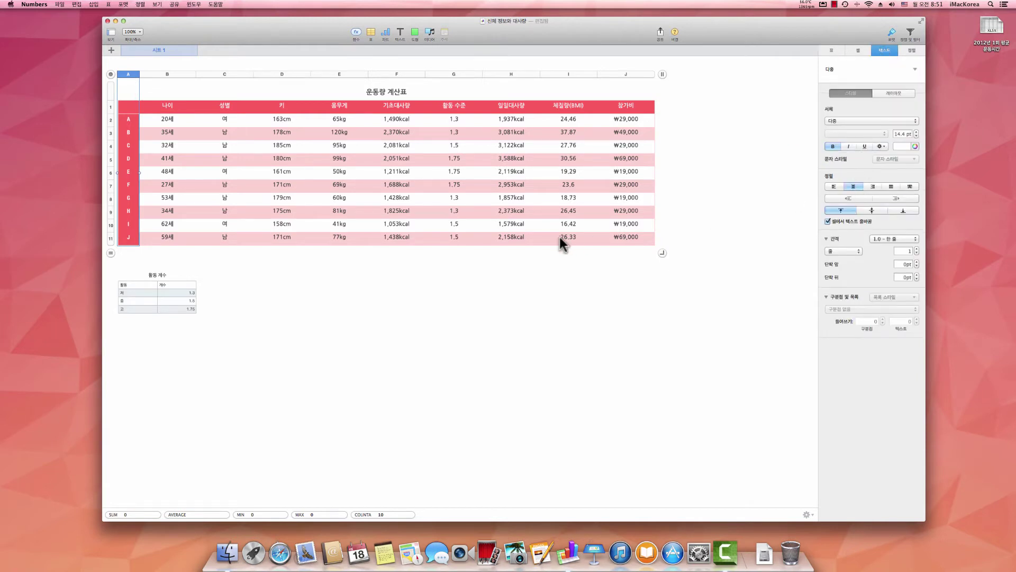
{"action": "left_click", "coordinate": [411, 310]}
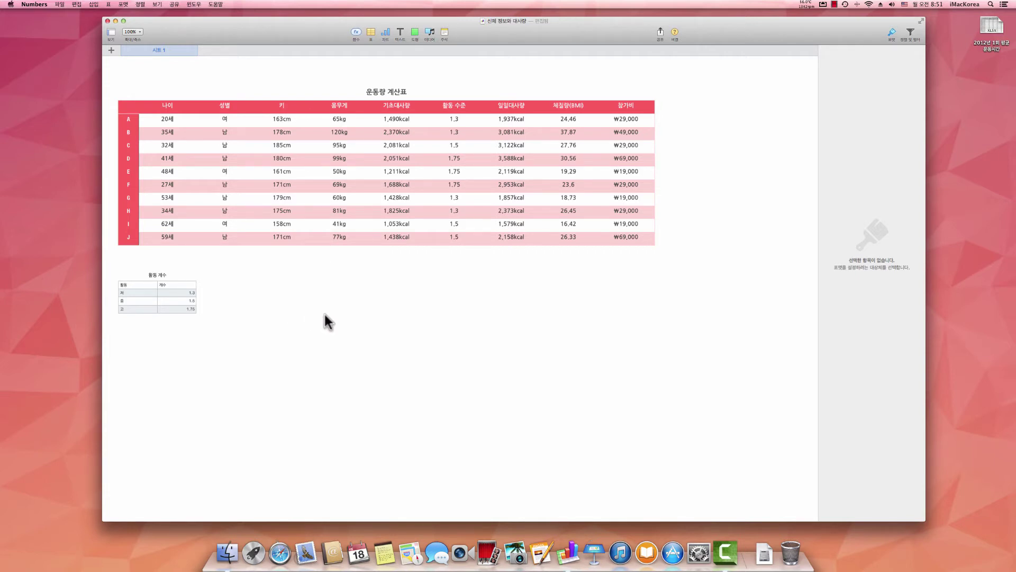
Step: Reposition the 운동량 계산표 table on the sheet to about X 49 pt, Y 94 pt
{"action": "left_click", "coordinate": [132, 112]}
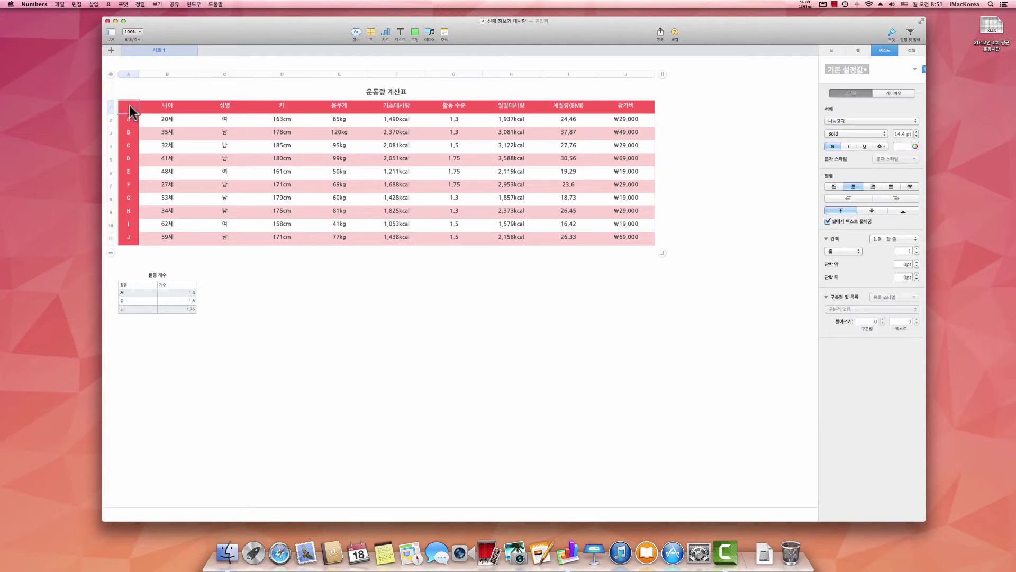
{"action": "left_click_drag", "start_coordinate": [110, 75], "coordinate": [206, 151]}
{"action": "left_click", "coordinate": [152, 279]}
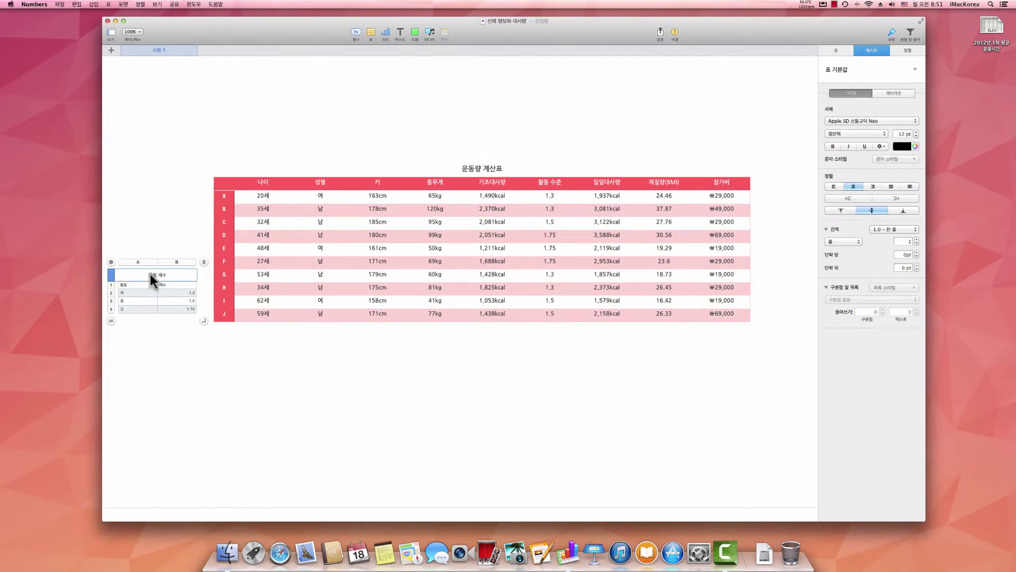
{"action": "left_click", "coordinate": [216, 175]}
{"action": "left_click", "coordinate": [218, 168]}
{"action": "left_click_drag", "start_coordinate": [209, 154], "coordinate": [114, 203]}
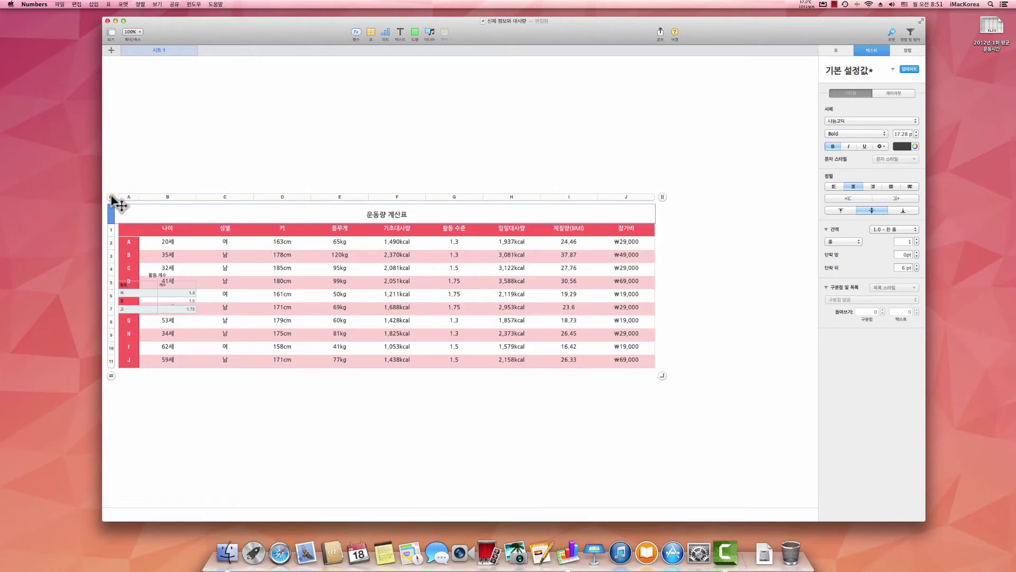
{"action": "left_click_drag", "start_coordinate": [111, 197], "coordinate": [202, 79]}
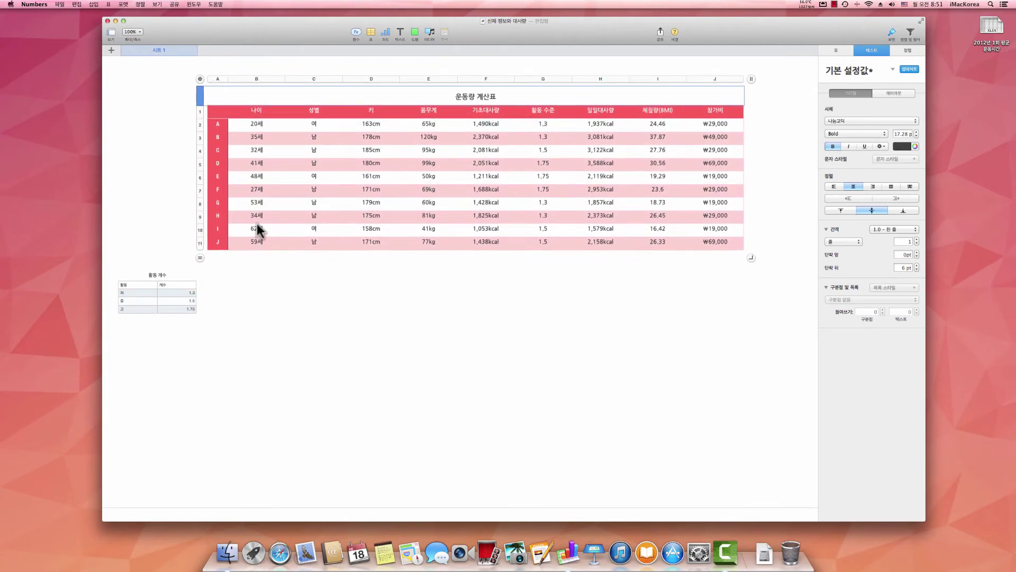
{"action": "left_click", "coordinate": [248, 297]}
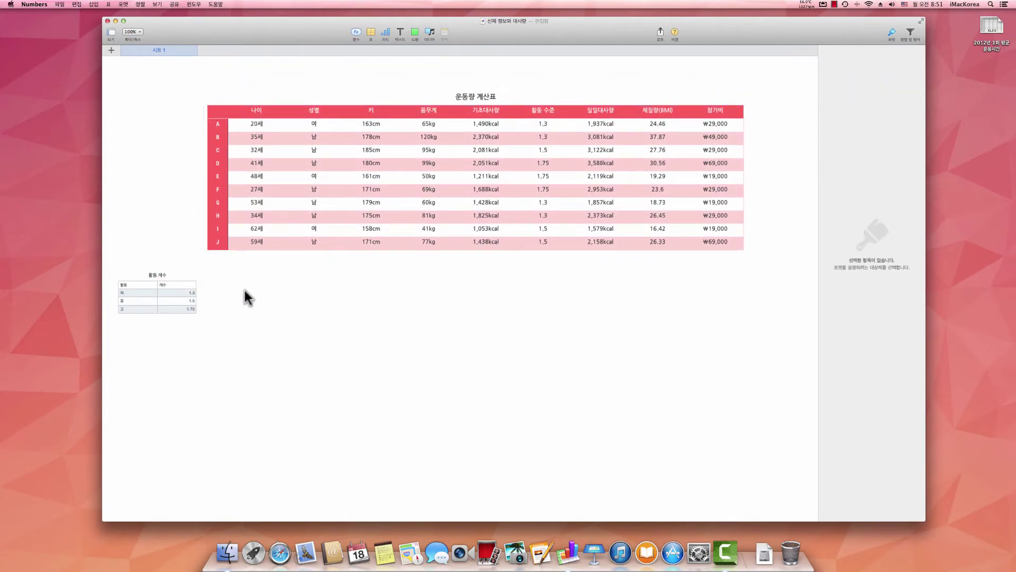
{"action": "left_click", "coordinate": [225, 110]}
{"action": "left_click_drag", "start_coordinate": [199, 80], "coordinate": [134, 86]}
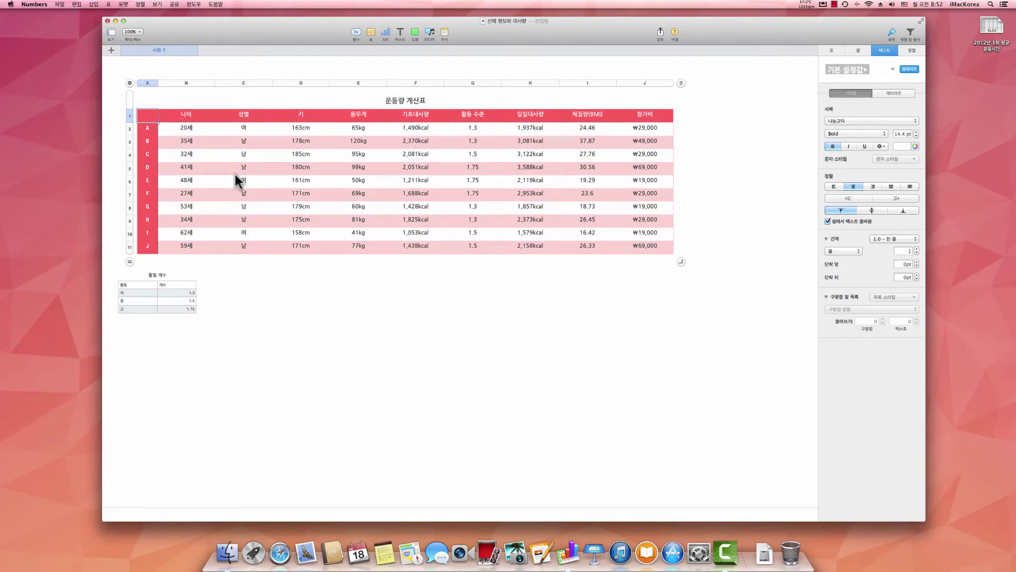
Step: Overlap the 활동 계수 table with the 운동량 계산표 table, send it backward one layer, and place it at about X 351 pt, Y 404 pt
{"action": "left_click", "coordinate": [168, 285]}
{"action": "left_click_drag", "start_coordinate": [168, 284], "coordinate": [278, 231]}
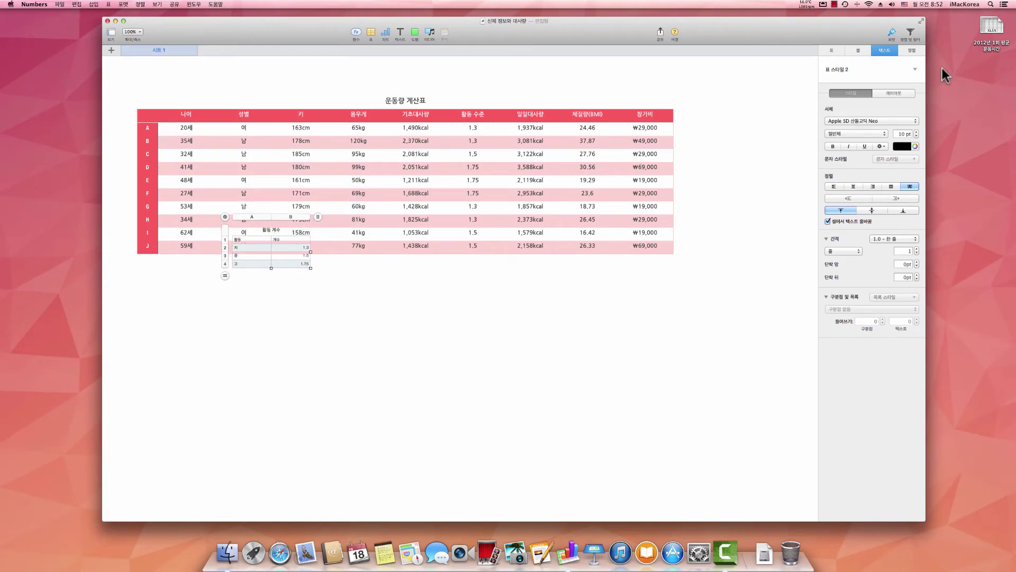
{"action": "left_click", "coordinate": [921, 52]}
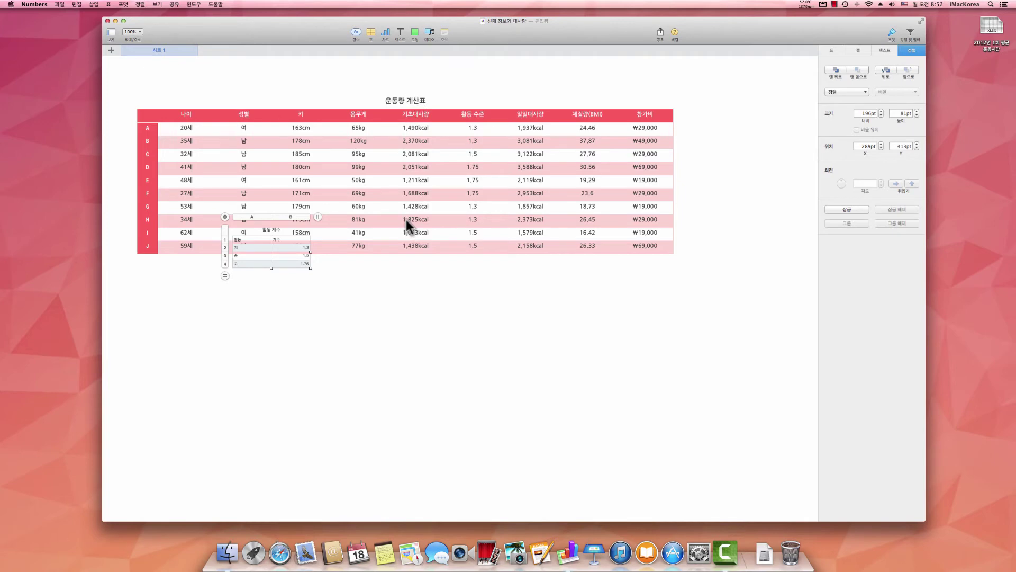
{"action": "left_click", "coordinate": [891, 72]}
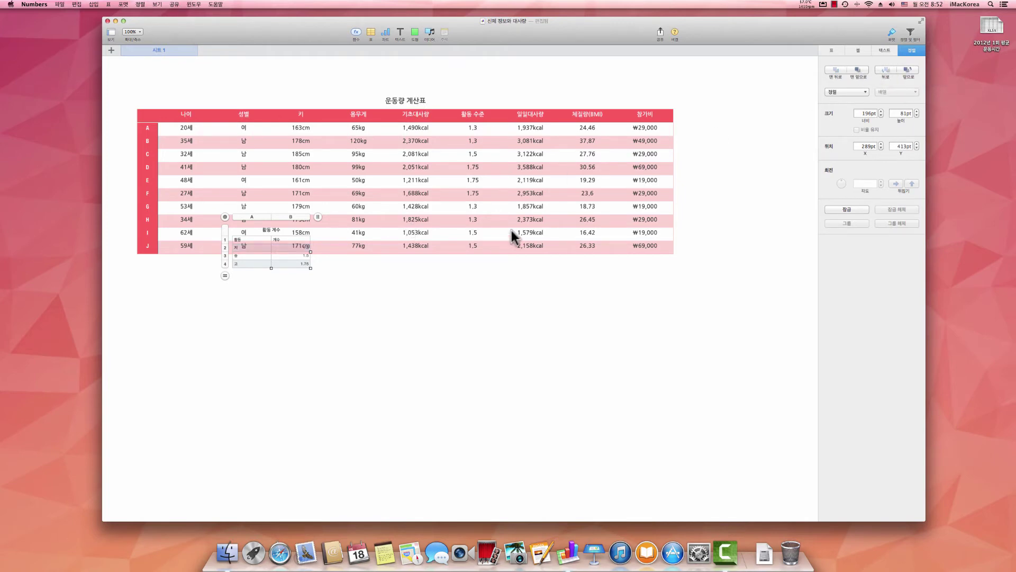
{"action": "left_click_drag", "start_coordinate": [227, 220], "coordinate": [249, 213]}
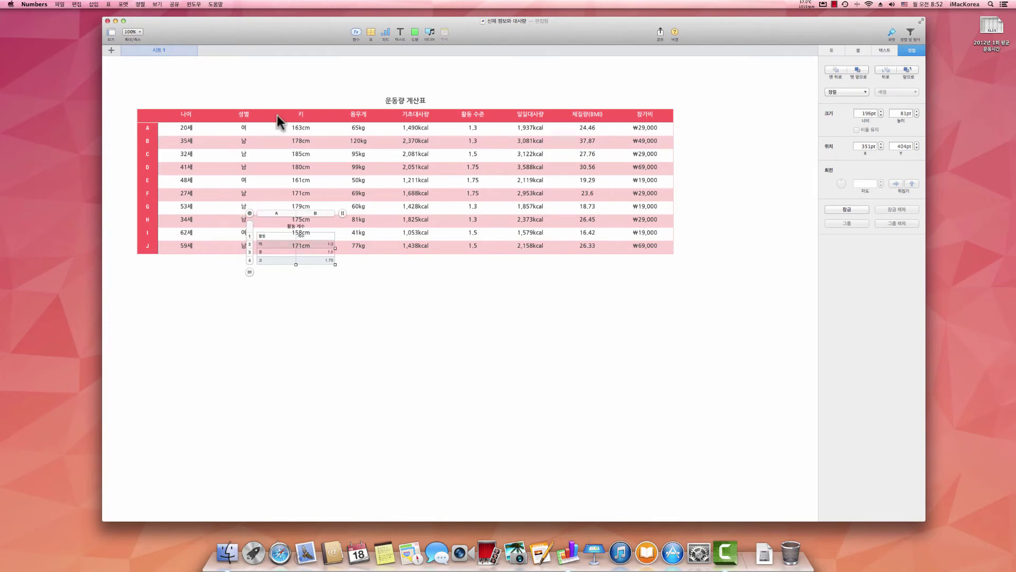
Step: Send the whole 운동량 계산표 table to the very back, behind the 활동 계수 table
{"action": "left_click", "coordinate": [401, 100]}
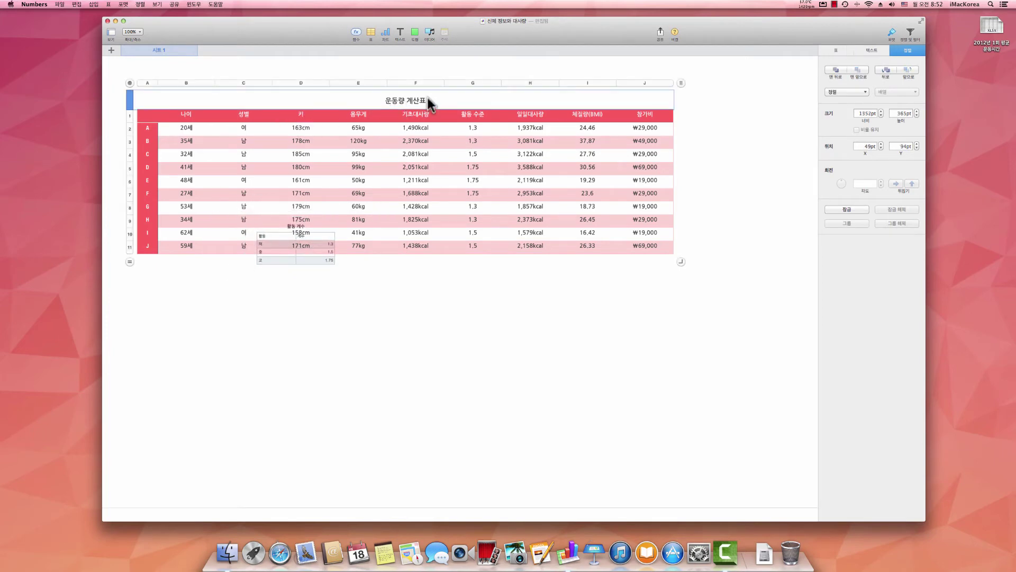
{"action": "left_click", "coordinate": [129, 84]}
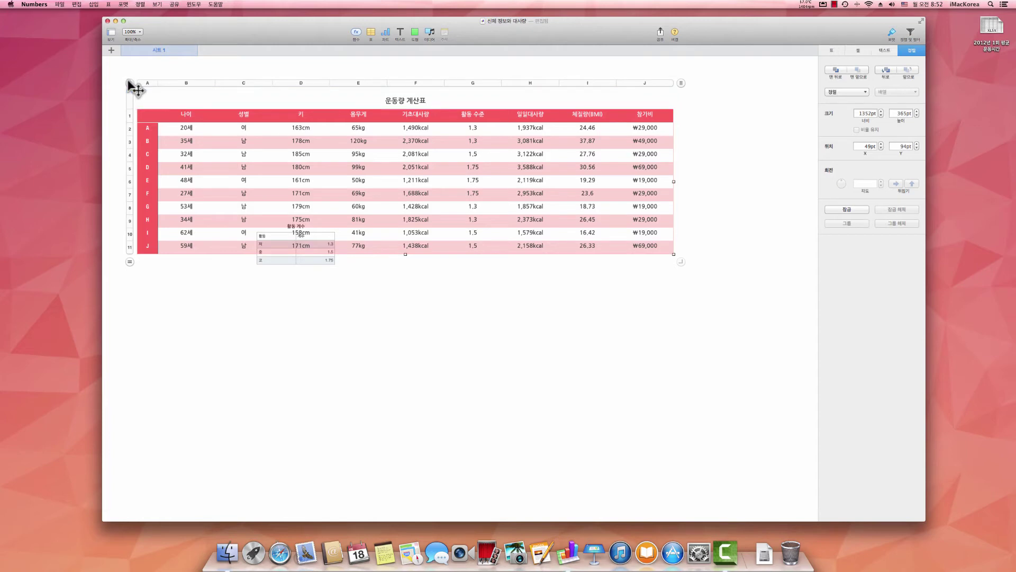
{"action": "left_click", "coordinate": [885, 70]}
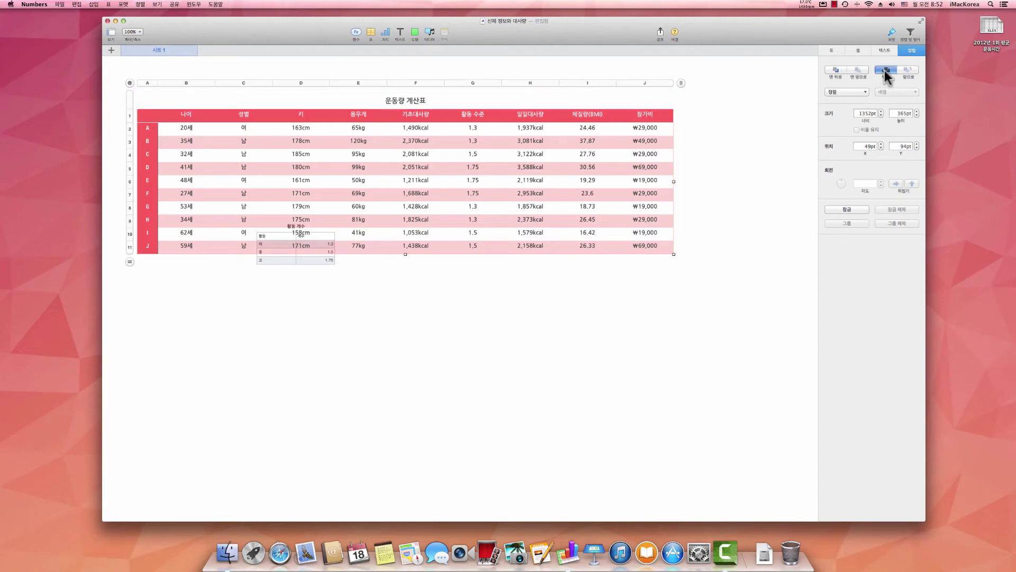
{"action": "left_click", "coordinate": [836, 70]}
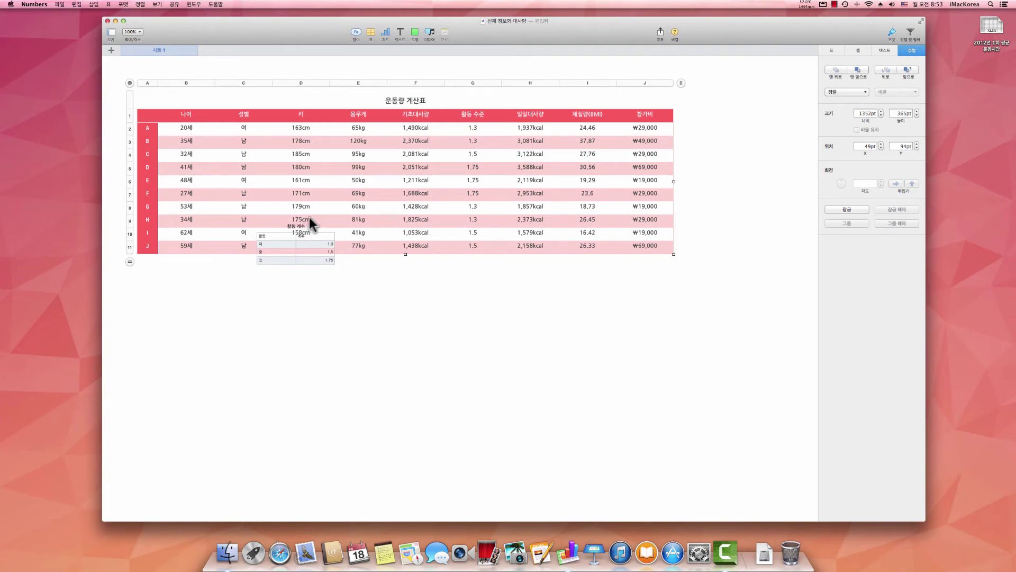
Step: Insert a square about 422 pt wide and place it over the 운동량 계산표 table at about X 716 pt, Y 105 pt
{"action": "left_click", "coordinate": [414, 32]}
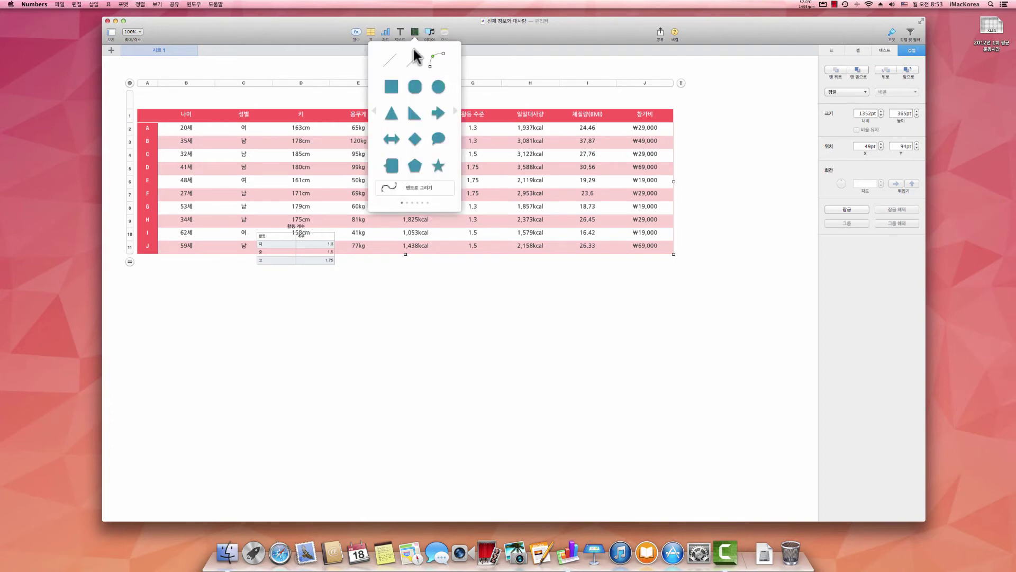
{"action": "left_click", "coordinate": [397, 89]}
{"action": "left_click_drag", "start_coordinate": [459, 288], "coordinate": [545, 326]}
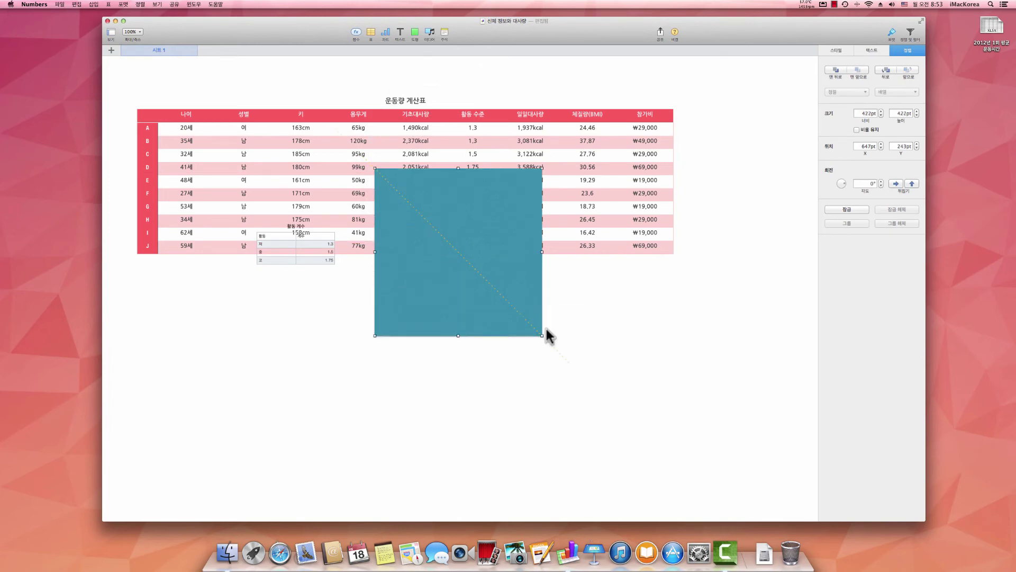
{"action": "left_click_drag", "start_coordinate": [495, 296], "coordinate": [522, 240]}
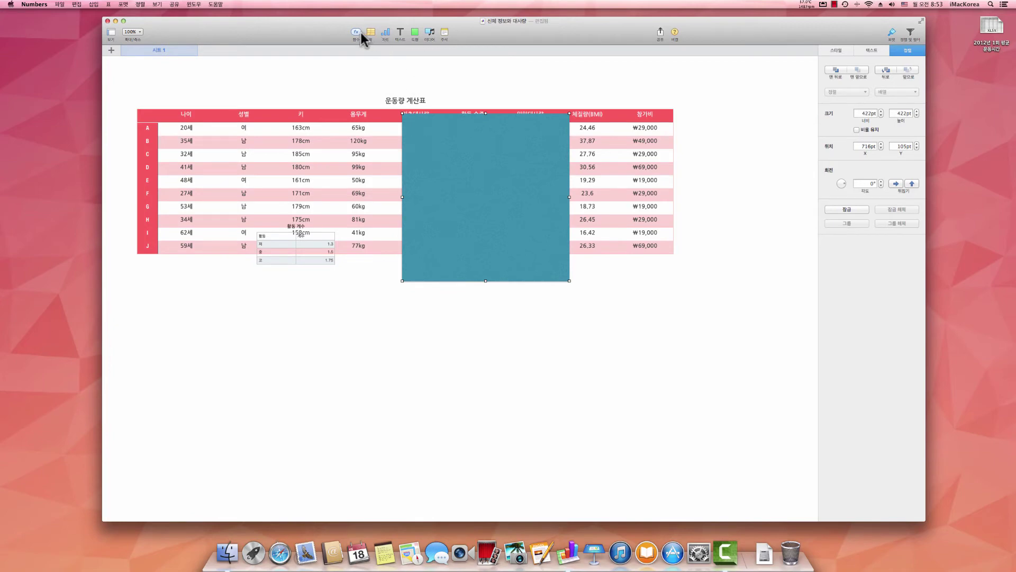
Step: Insert a two-series column chart and place it over the table beside the square, at about X 293 pt, Y 47 pt
{"action": "left_click", "coordinate": [383, 34]}
{"action": "left_click", "coordinate": [373, 78]}
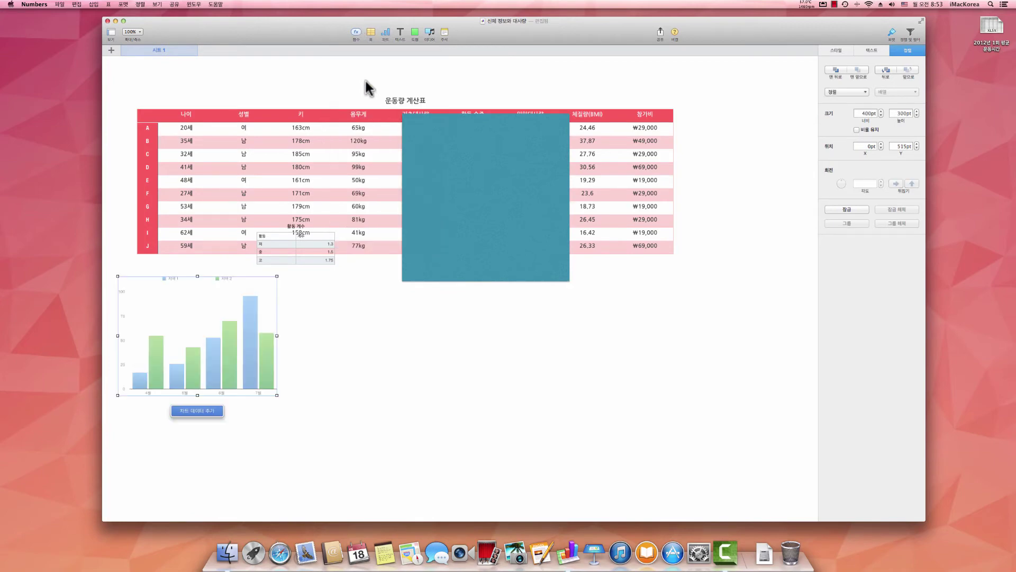
{"action": "left_click_drag", "start_coordinate": [234, 342], "coordinate": [338, 174]}
{"action": "left_click_drag", "start_coordinate": [454, 211], "coordinate": [459, 191]}
{"action": "left_click_drag", "start_coordinate": [366, 176], "coordinate": [374, 180]}
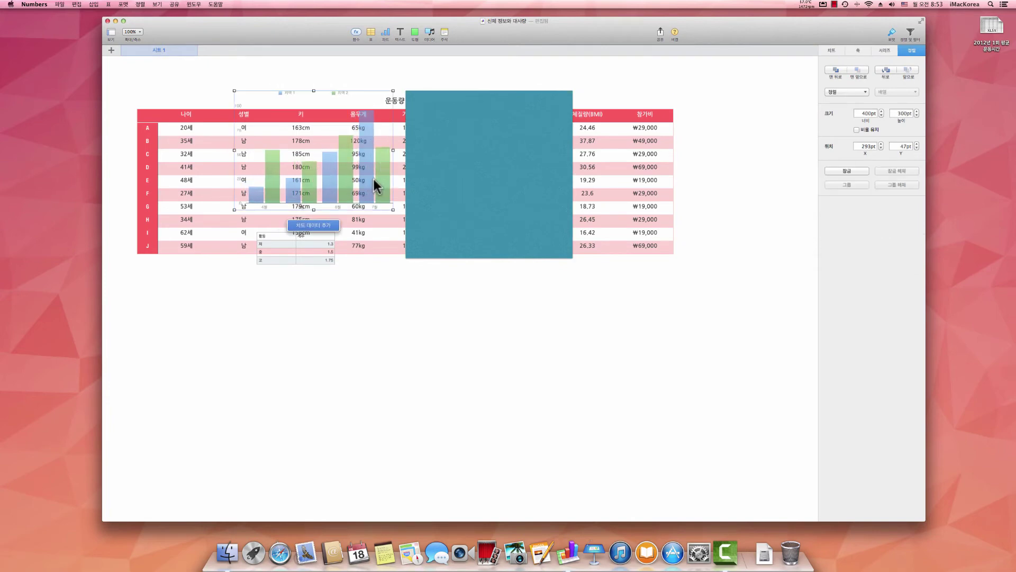
Step: Shift the square and the column chart farther apart over the table, and select the 기초대사량 header cell
{"action": "left_click_drag", "start_coordinate": [469, 183], "coordinate": [450, 238]}
{"action": "mouse_move", "coordinate": [364, 190]}
{"action": "left_mouse_down"}
{"action": "mouse_move", "coordinate": [449, 201]}
{"action": "mouse_move", "coordinate": [362, 194]}
{"action": "left_mouse_up"}
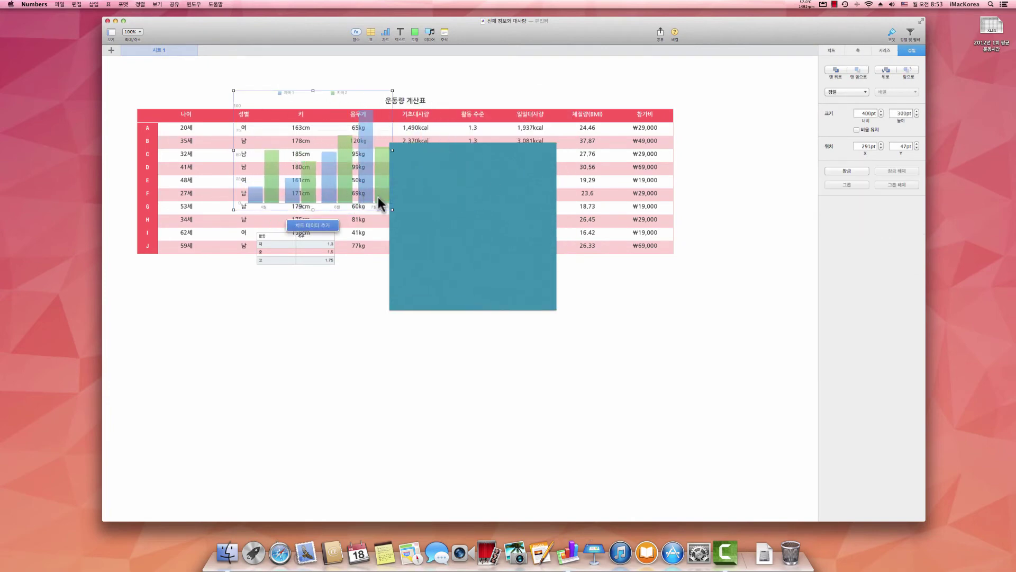
{"action": "left_click_drag", "start_coordinate": [430, 215], "coordinate": [480, 245]}
{"action": "left_click_drag", "start_coordinate": [379, 201], "coordinate": [329, 153]}
{"action": "left_click", "coordinate": [398, 110]}
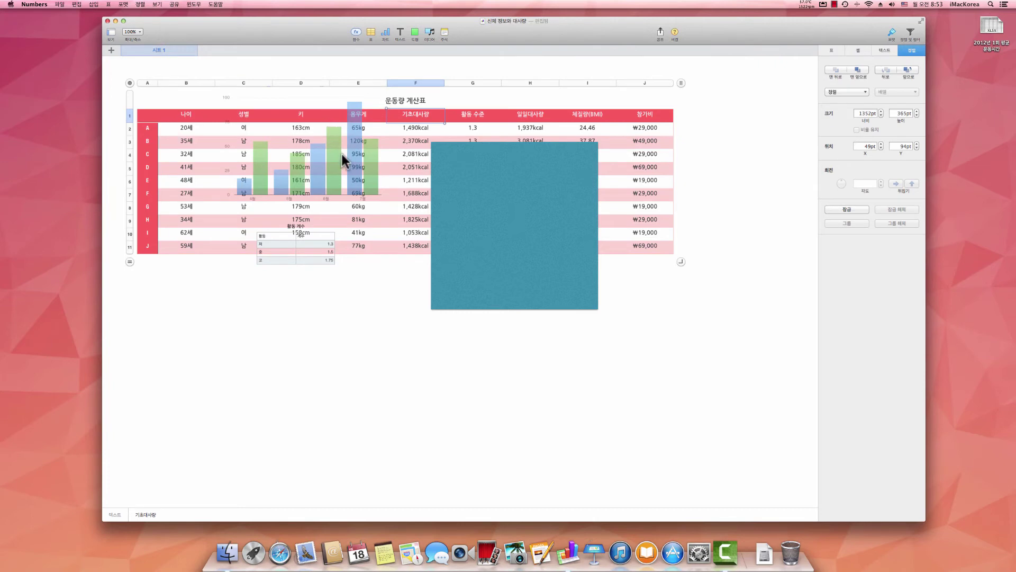
Step: Move the square over the chart to about X 586 pt, Y 207 pt, and the 활동 계수 table partly behind it at X 446 pt, Y 447 pt
{"action": "left_click_drag", "start_coordinate": [480, 196], "coordinate": [399, 208]}
{"action": "left_click", "coordinate": [324, 260]}
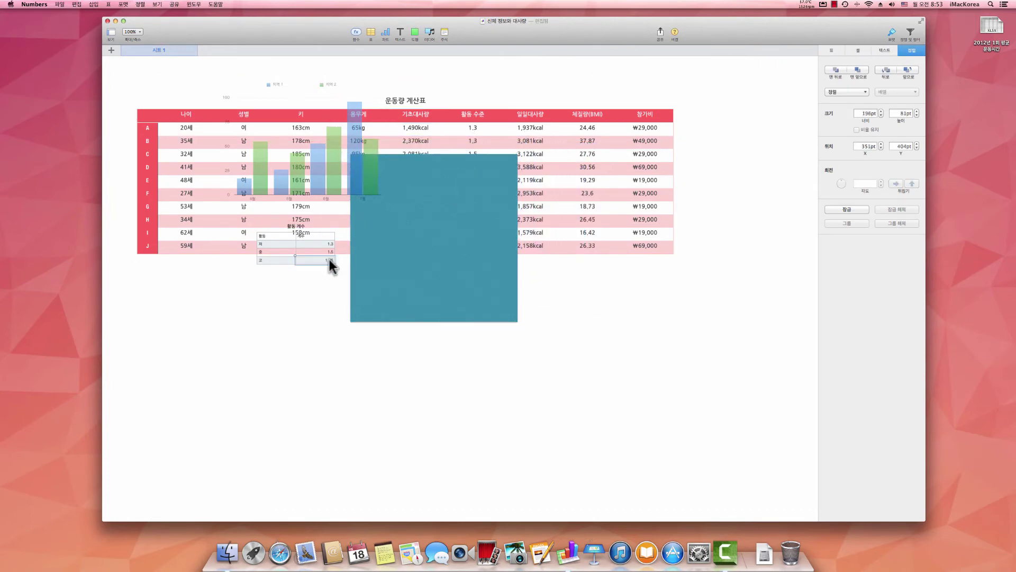
{"action": "left_click_drag", "start_coordinate": [252, 217], "coordinate": [289, 233]}
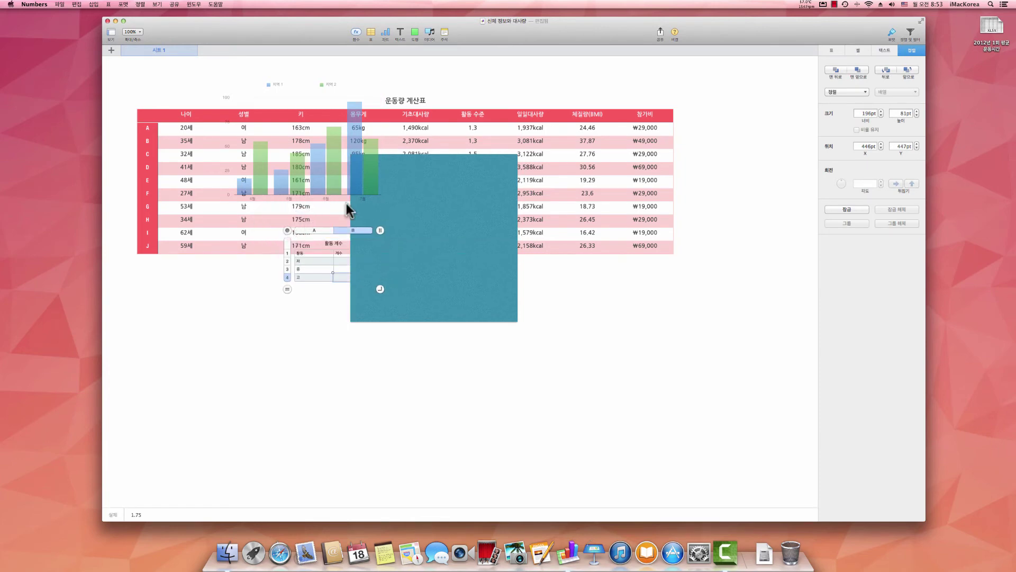
Step: Bring the square to the very front and reposition it beside the 활동 계수 table at about X 663 pt, Y 176 pt
{"action": "left_click", "coordinate": [316, 178]}
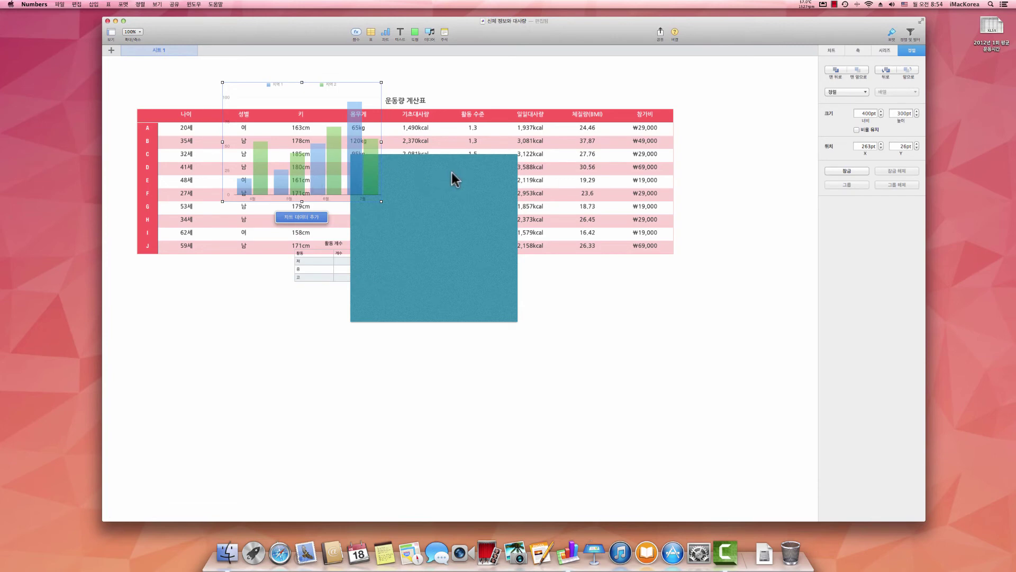
{"action": "left_click", "coordinate": [419, 301]}
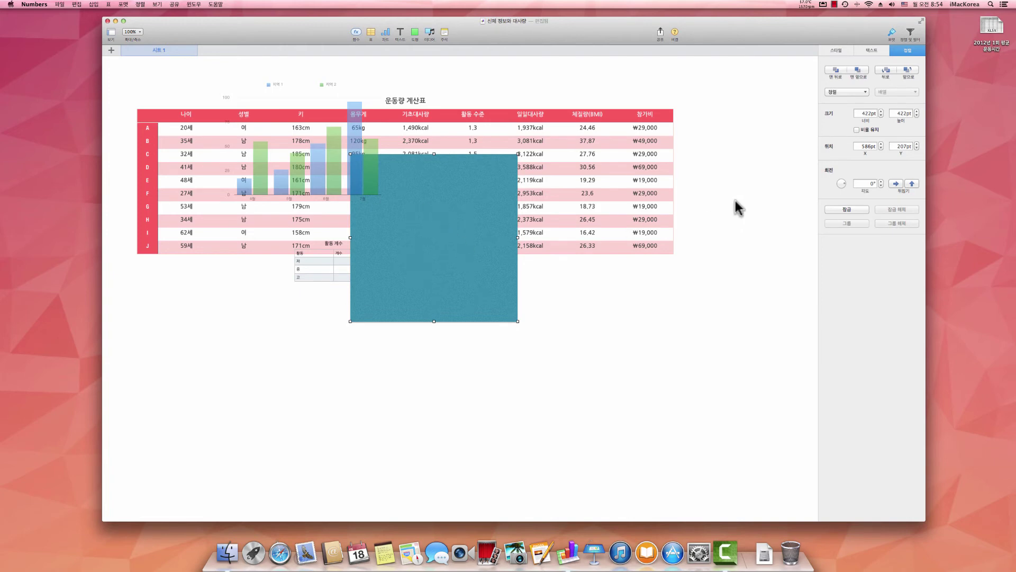
{"action": "left_click", "coordinate": [861, 73]}
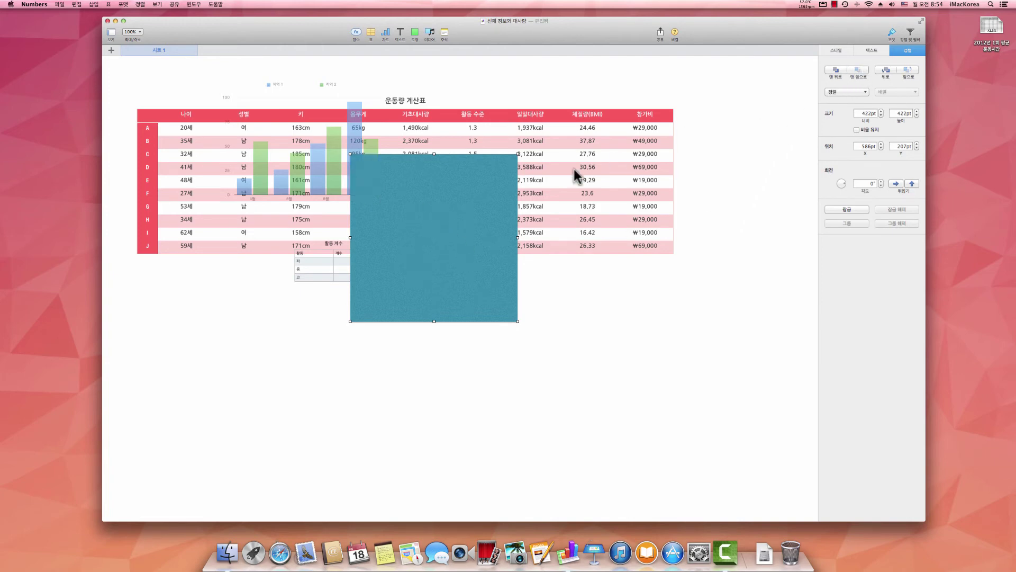
{"action": "mouse_move", "coordinate": [495, 202]}
{"action": "left_mouse_down"}
{"action": "mouse_move", "coordinate": [443, 206]}
{"action": "mouse_move", "coordinate": [416, 166]}
{"action": "mouse_move", "coordinate": [413, 136]}
{"action": "mouse_move", "coordinate": [412, 184]}
{"action": "mouse_move", "coordinate": [495, 179]}
{"action": "mouse_move", "coordinate": [503, 188]}
{"action": "left_mouse_up"}
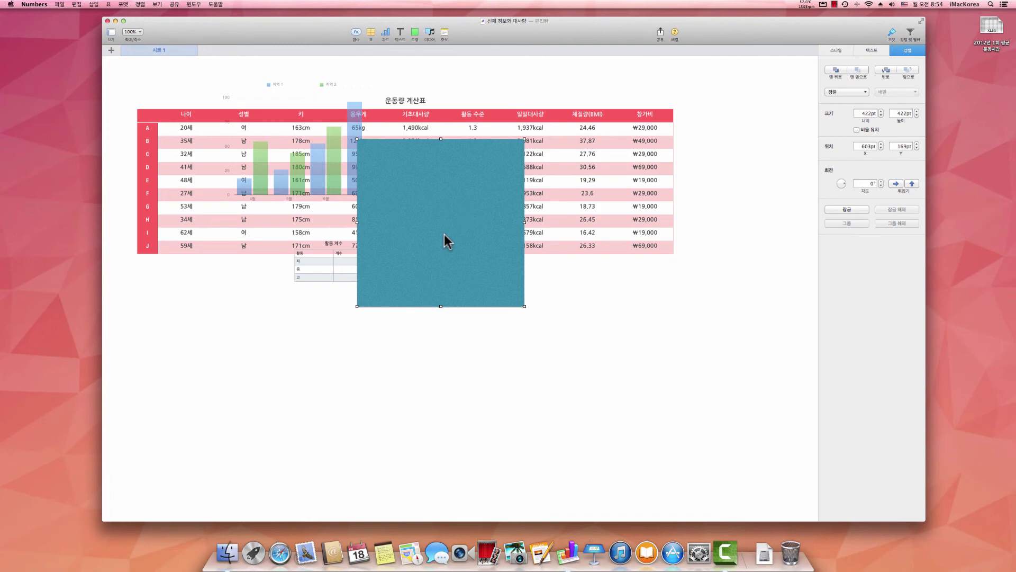
{"action": "left_click_drag", "start_coordinate": [442, 239], "coordinate": [466, 243]}
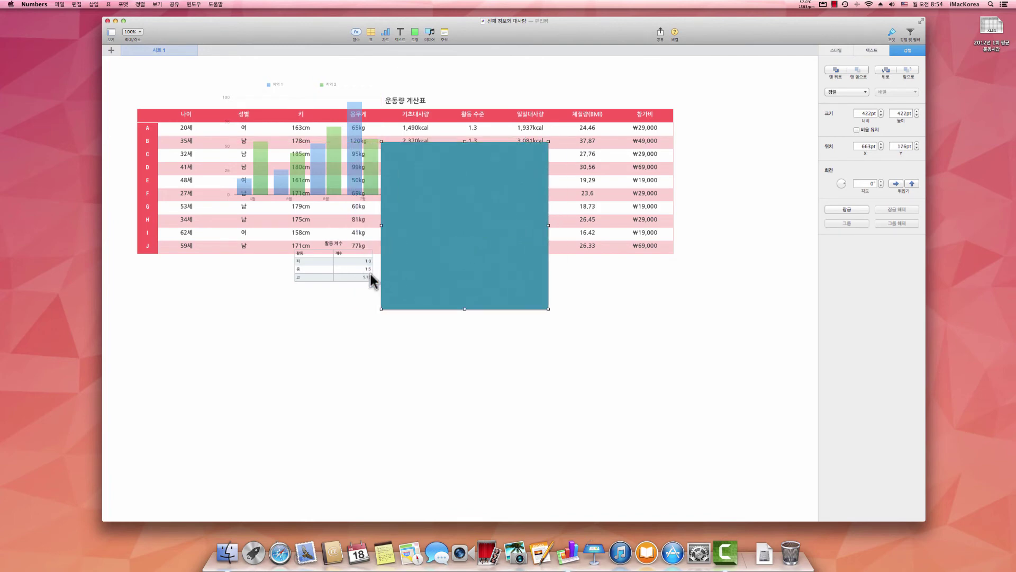
Step: Move the column chart partly under the square, to about X 463 pt, Y 26 pt, and send it to the very back
{"action": "left_click", "coordinate": [335, 178]}
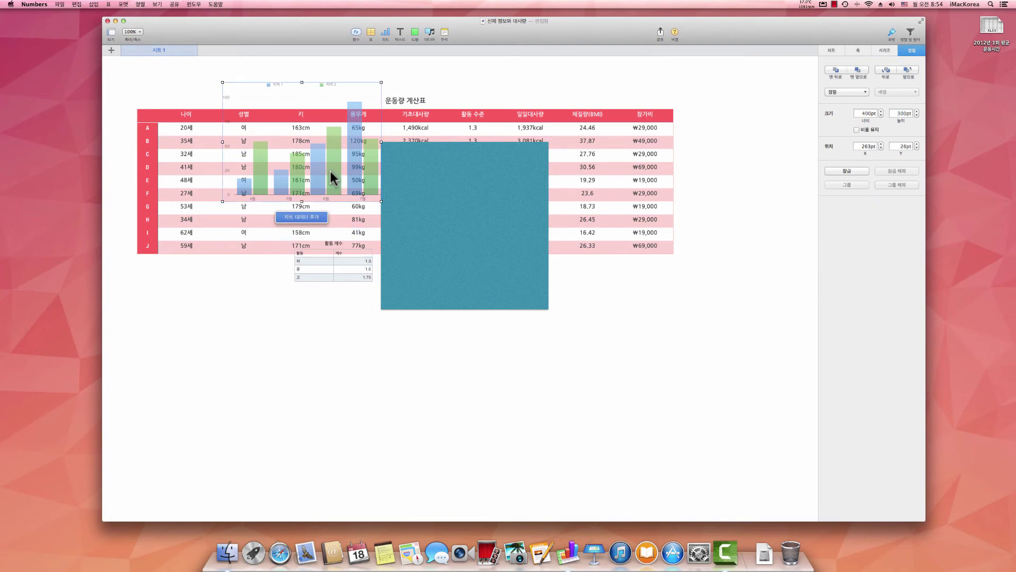
{"action": "left_click_drag", "start_coordinate": [330, 171], "coordinate": [410, 169]}
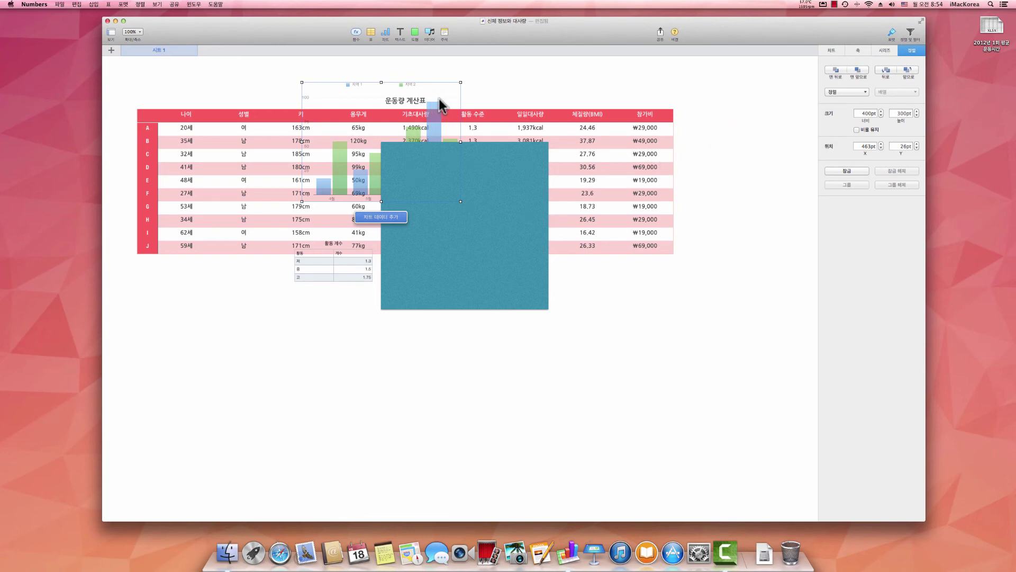
{"action": "left_click", "coordinate": [835, 71]}
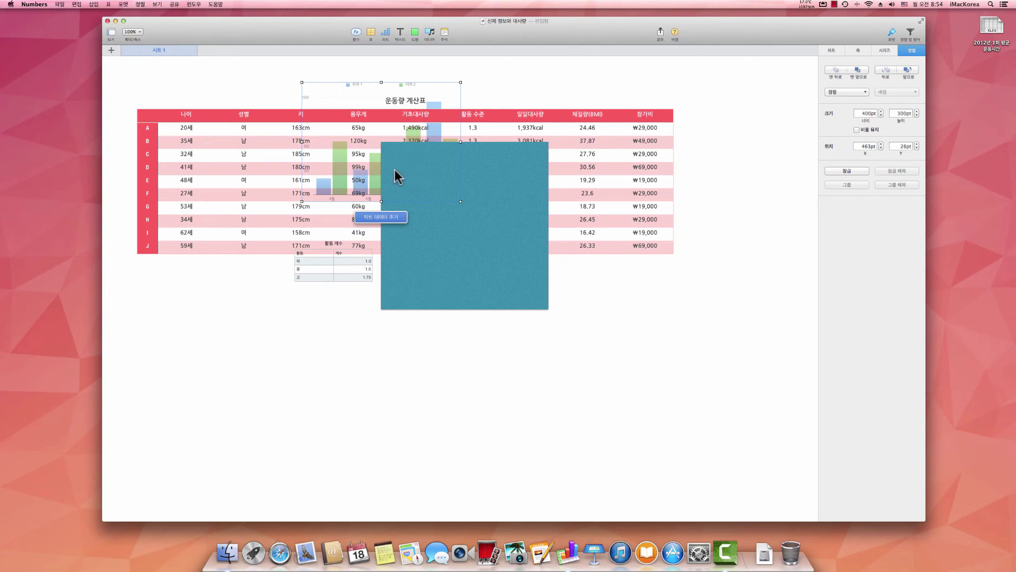
Step: Try to select the column chart lying behind the cells and title of the 운동량 계산표 table
{"action": "left_click", "coordinate": [341, 187]}
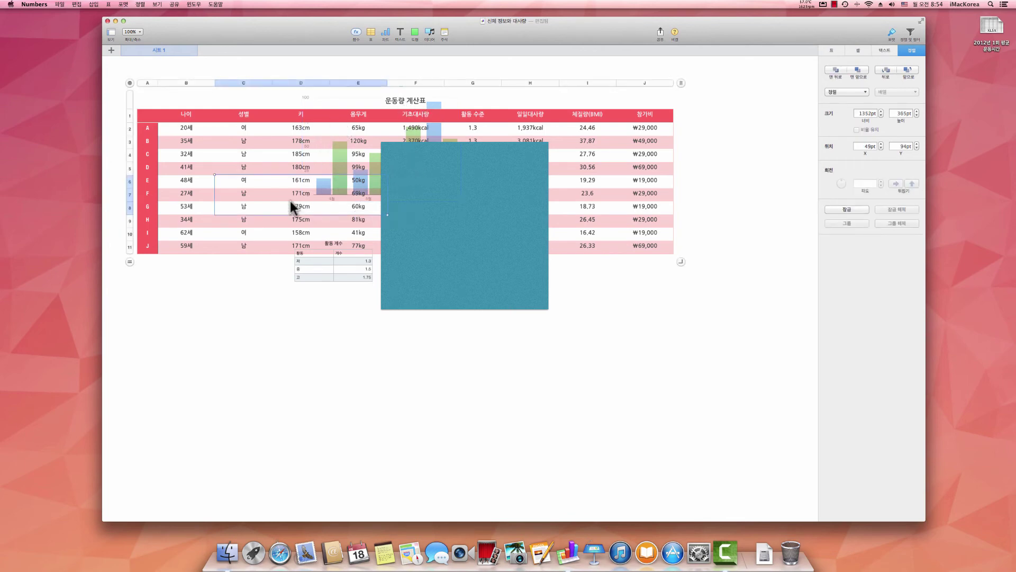
{"action": "left_click", "coordinate": [228, 231]}
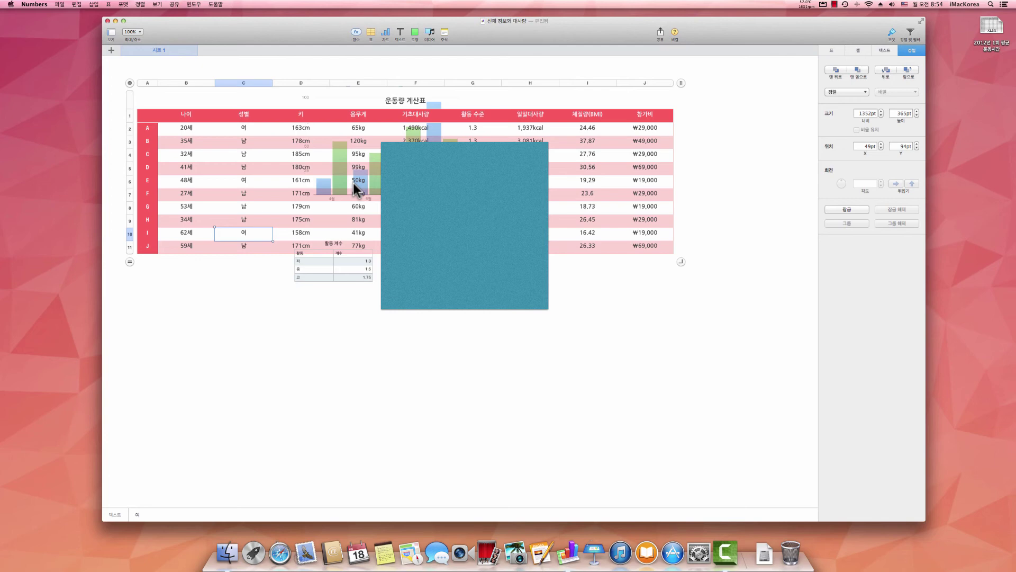
{"action": "left_click", "coordinate": [409, 118]}
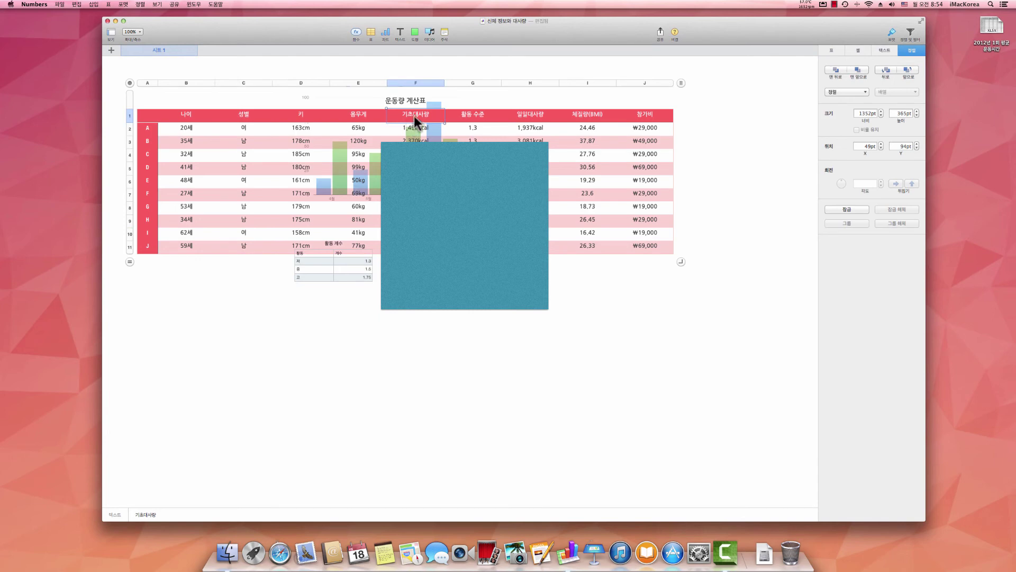
{"action": "left_click", "coordinate": [421, 103]}
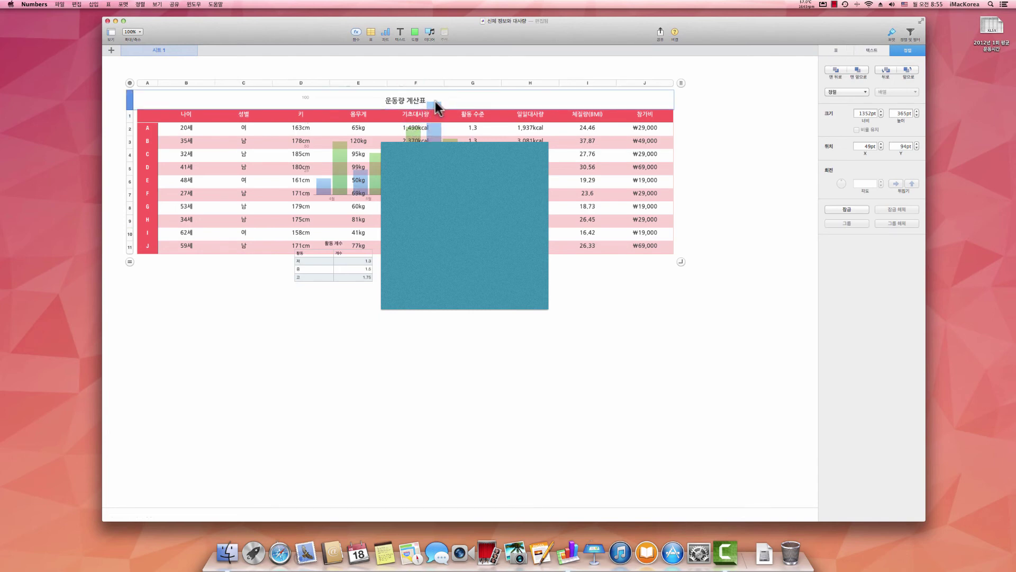
{"action": "left_click", "coordinate": [345, 175]}
{"action": "left_click", "coordinate": [343, 157]}
{"action": "left_click", "coordinate": [343, 143]}
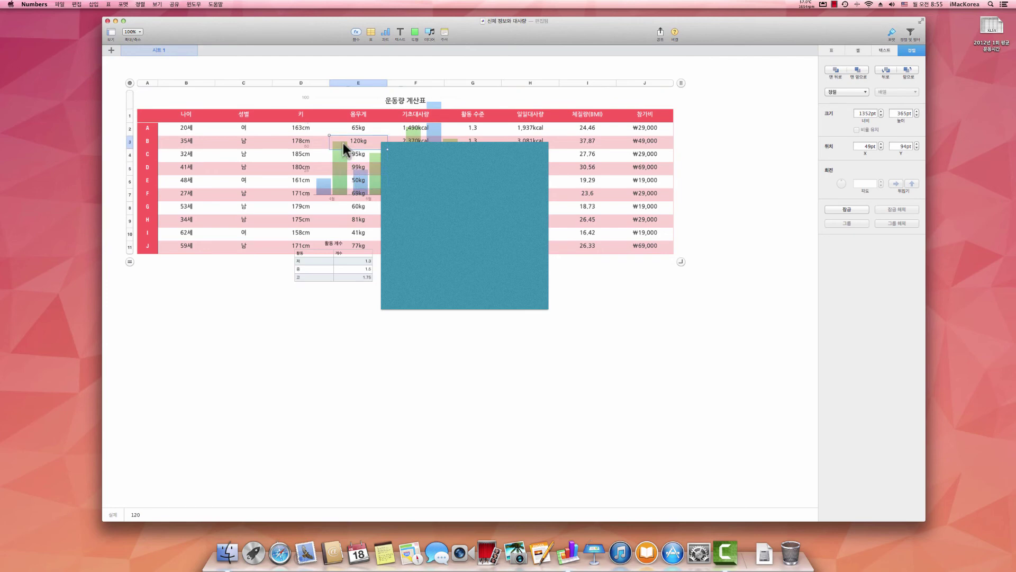
{"action": "left_click", "coordinate": [324, 197]}
{"action": "left_click", "coordinate": [354, 191]}
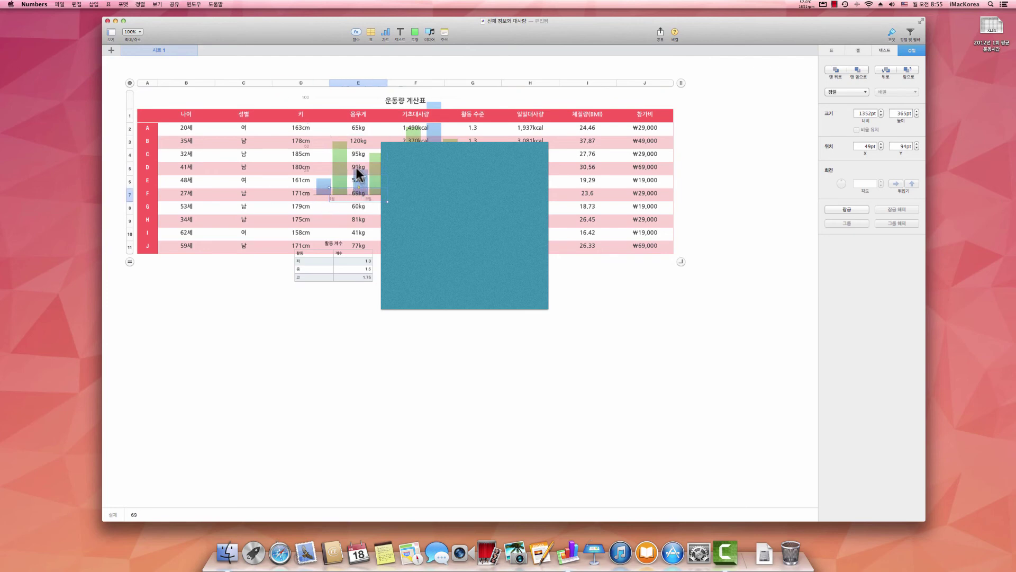
Step: Send the whole 운동량 계산표 table to the very back and move the column chart below it to X 49 pt, Y 488 pt
{"action": "left_click", "coordinate": [129, 83]}
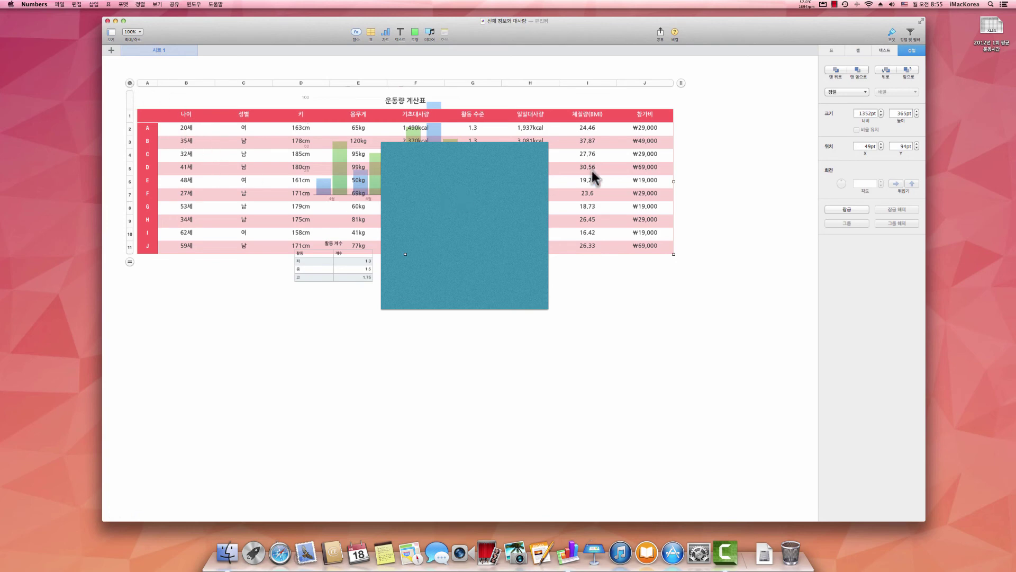
{"action": "left_click", "coordinate": [835, 71]}
{"action": "left_click", "coordinate": [437, 121]}
{"action": "left_click_drag", "start_coordinate": [437, 121], "coordinate": [273, 304]}
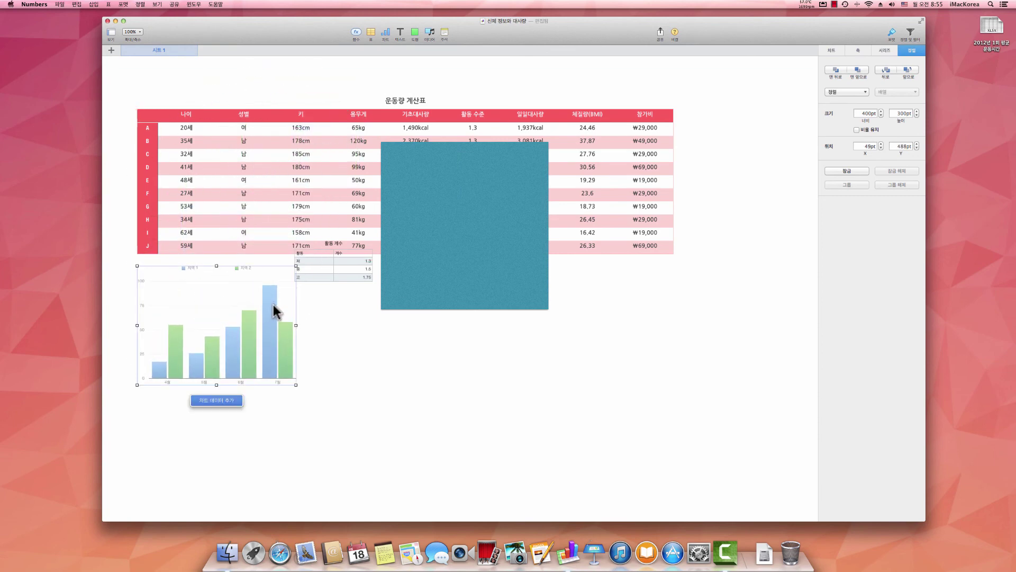
Step: Move the 활동 계수 table to about X 776 pt, Y 327 pt, and cover most of it with the square at X 535 pt, Y 153 pt
{"action": "left_click", "coordinate": [320, 260]}
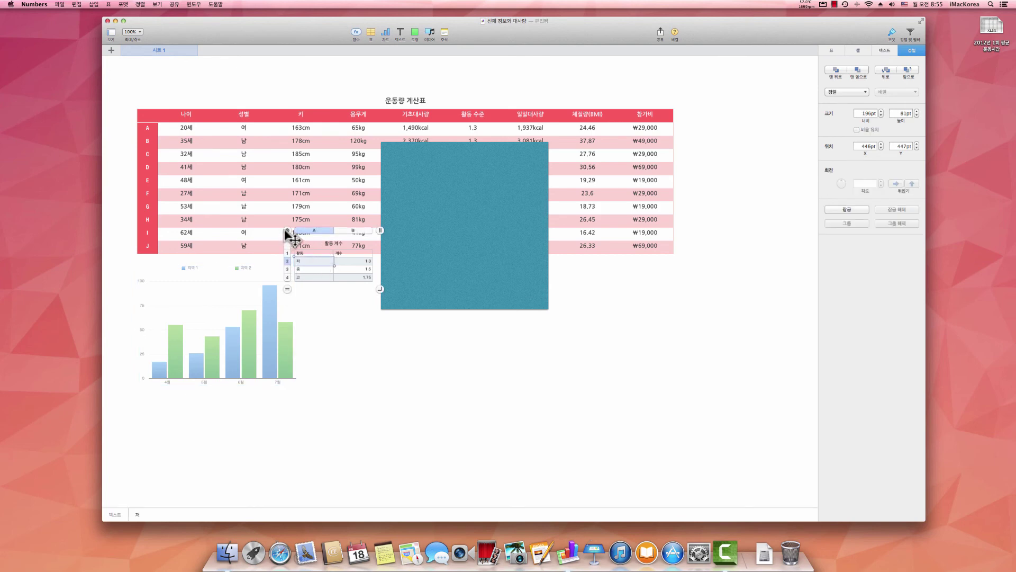
{"action": "left_click_drag", "start_coordinate": [288, 234], "coordinate": [417, 186]}
{"action": "left_click", "coordinate": [474, 161]}
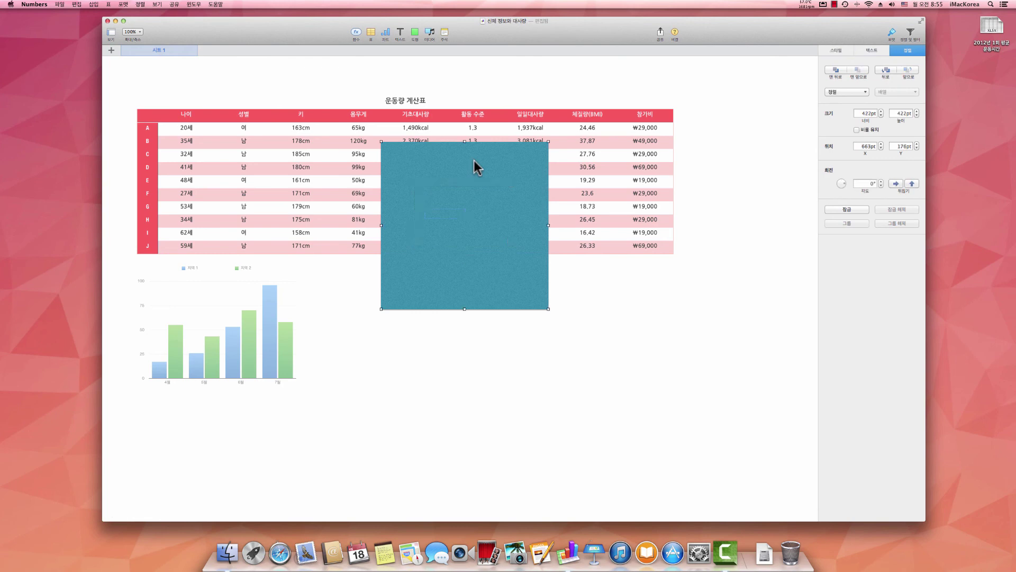
{"action": "left_click_drag", "start_coordinate": [477, 236], "coordinate": [426, 227]}
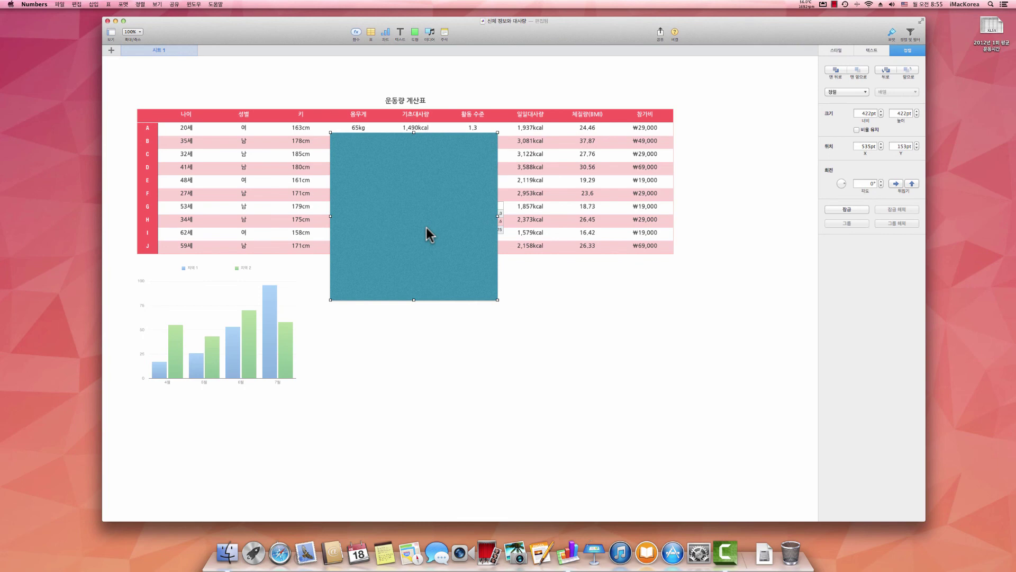
Step: Bring the 활동 계수 table forward one level above the square and move it onto the square at about X 648 pt, Y 338 pt
{"action": "left_click", "coordinate": [501, 212]}
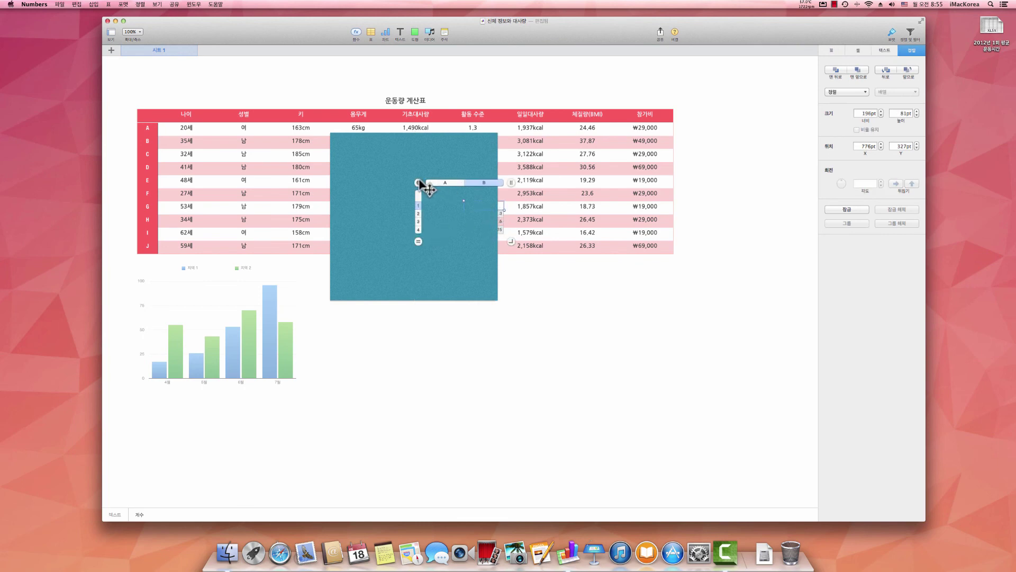
{"action": "left_click", "coordinate": [421, 186]}
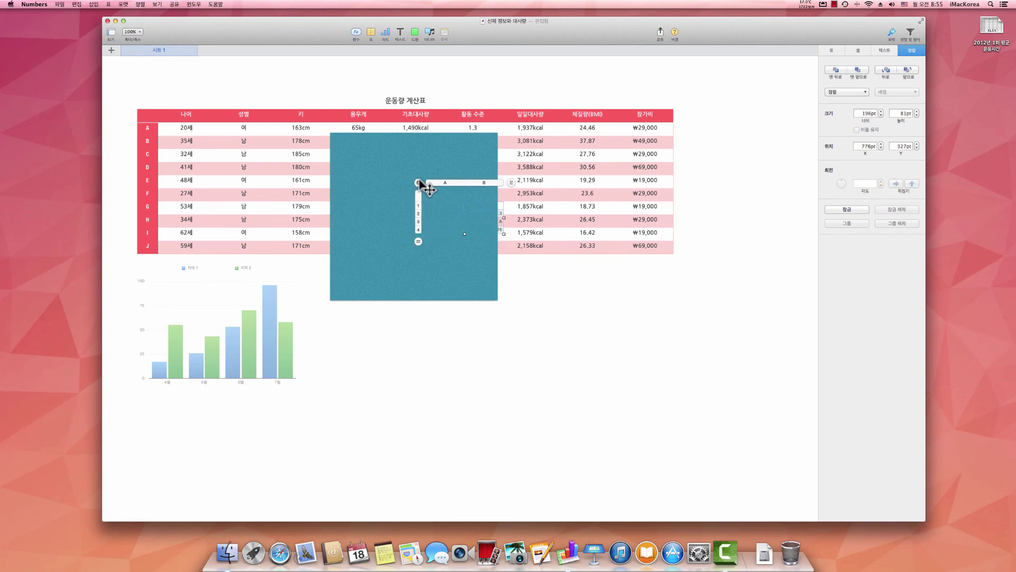
{"action": "left_click", "coordinate": [908, 71]}
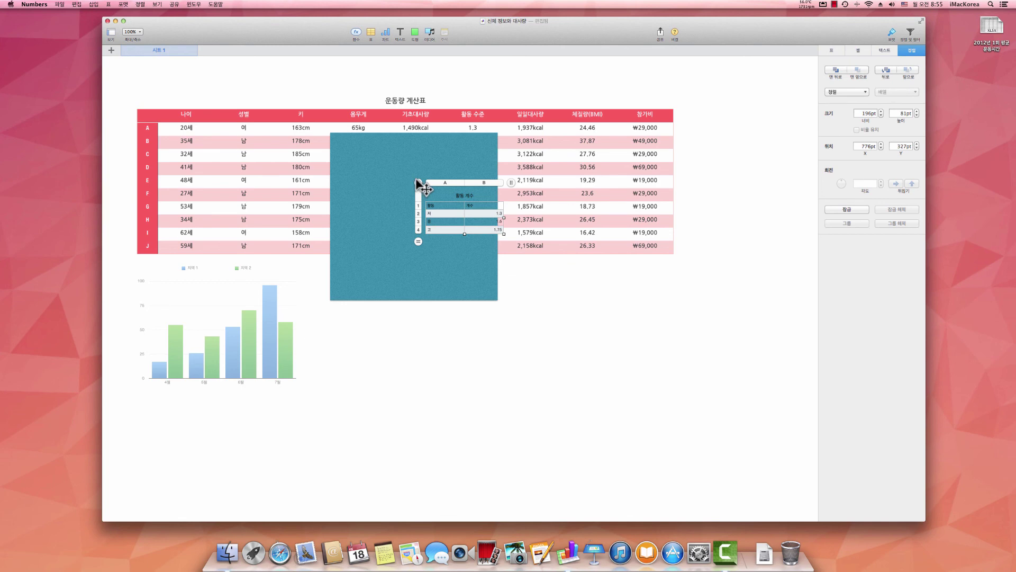
{"action": "left_click_drag", "start_coordinate": [417, 183], "coordinate": [367, 188]}
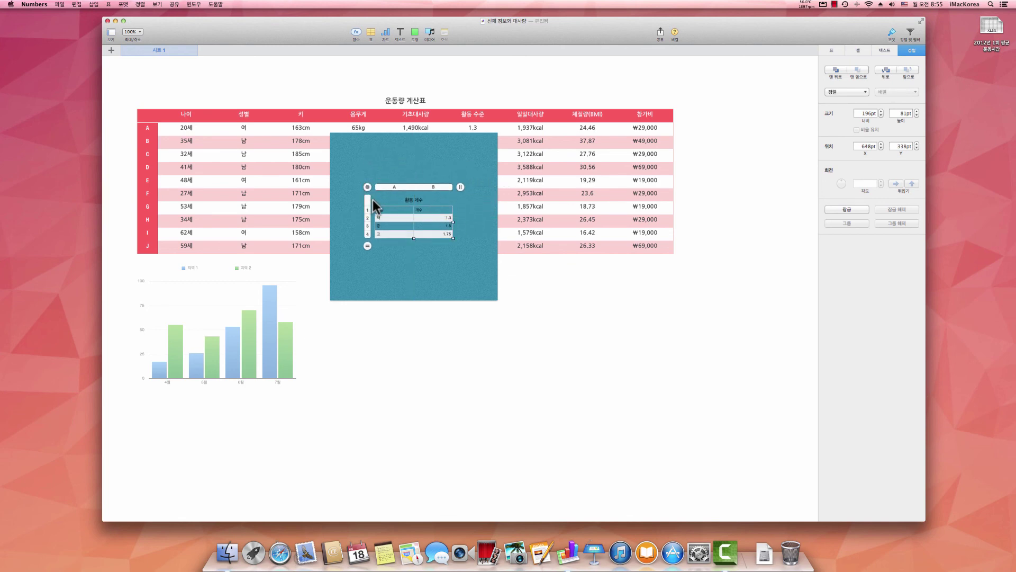
Step: Delete the 활동 계수 table, the square and the column chart from the sheet
{"action": "key", "text": "Delete"}
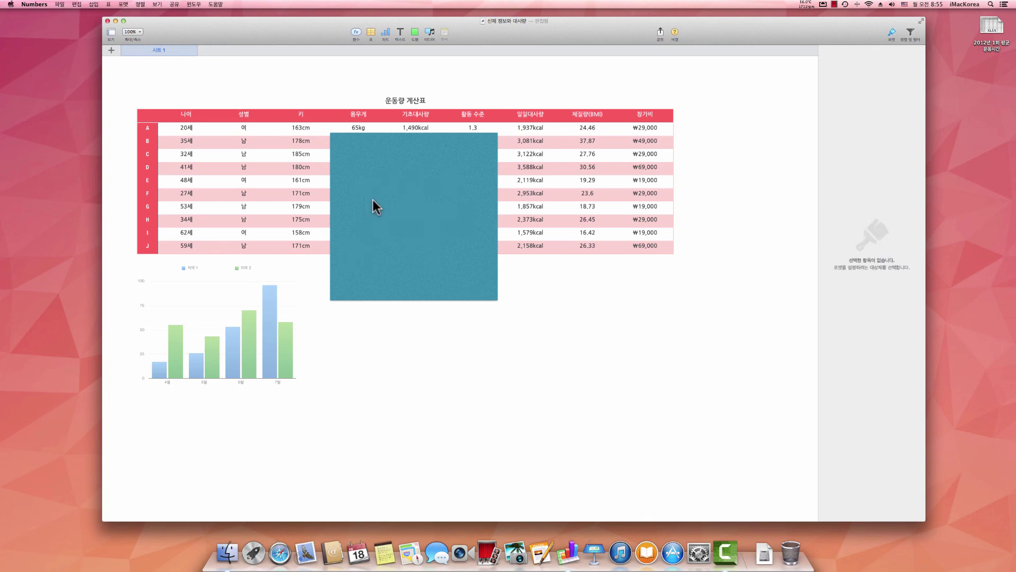
{"action": "left_click", "coordinate": [344, 191]}
{"action": "key", "text": "Delete"}
{"action": "left_click", "coordinate": [250, 318]}
{"action": "key", "text": "Delete"}
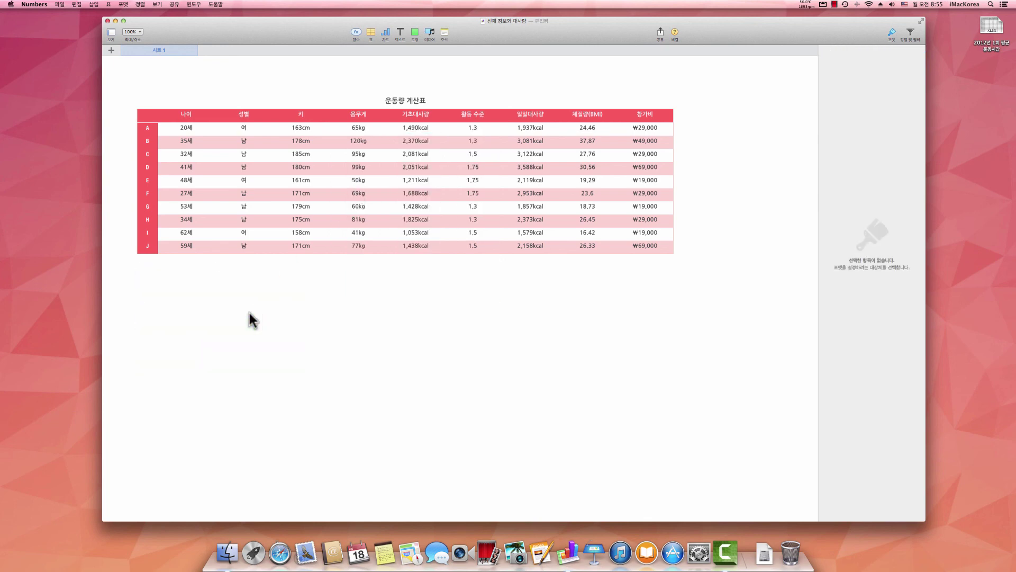
Step: Show the available commands for layering, aligning and grouping objects
{"action": "left_click", "coordinate": [138, 4]}
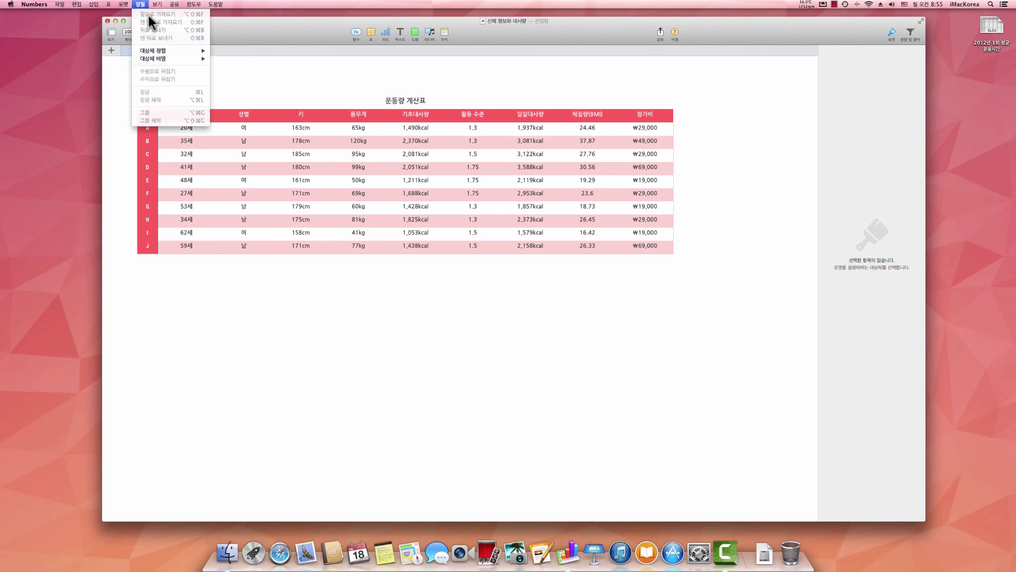